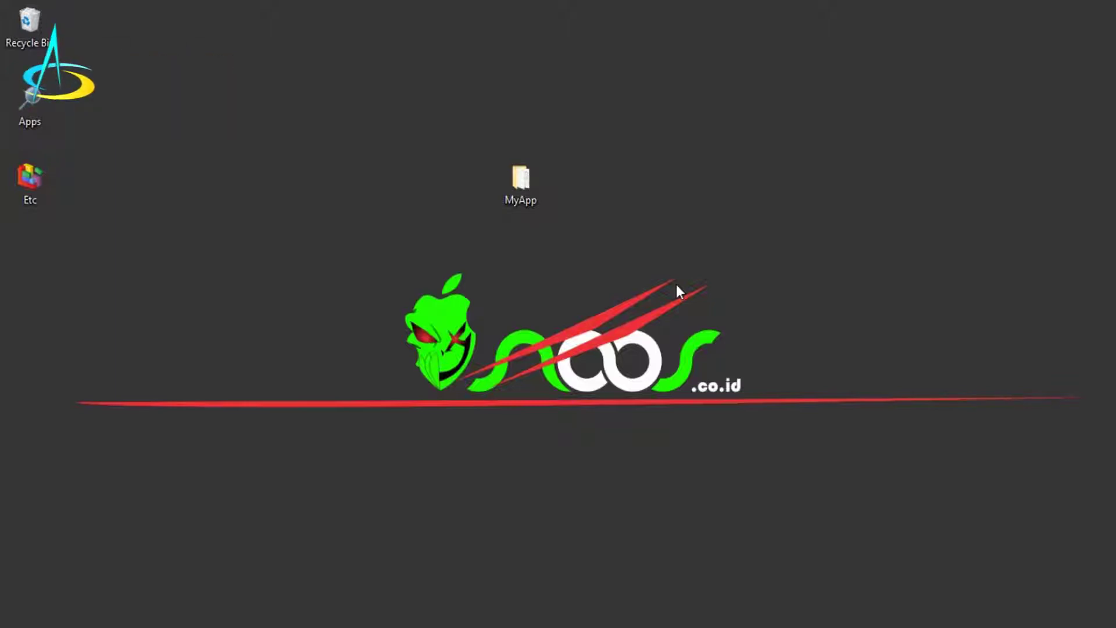
# Open the MyApp folder and select its four WindowsApp1 files, cancelling a first archive attempt.
pyautogui.doubleClick(523, 205)
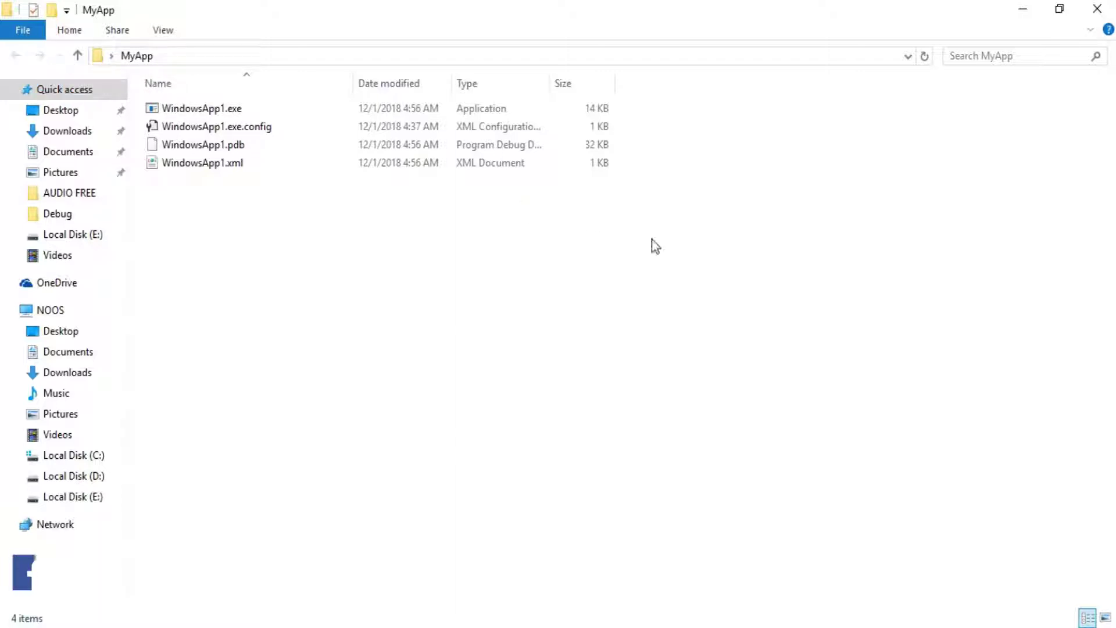
pyautogui.moveTo(746, 248); pyautogui.dragTo(243, 110)
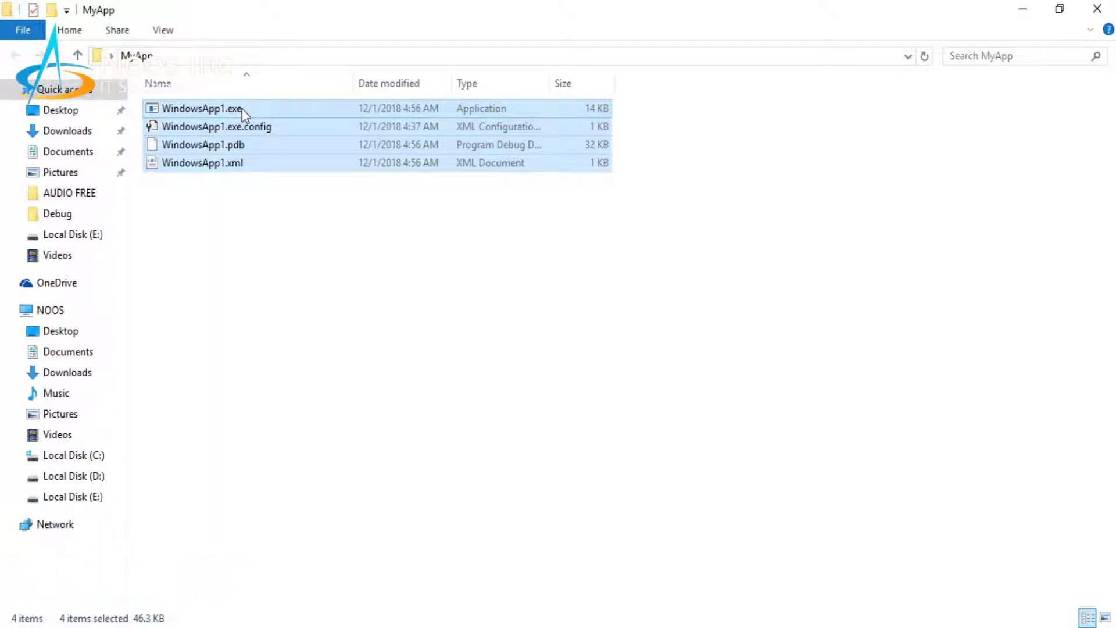
pyautogui.rightClick(242, 108)
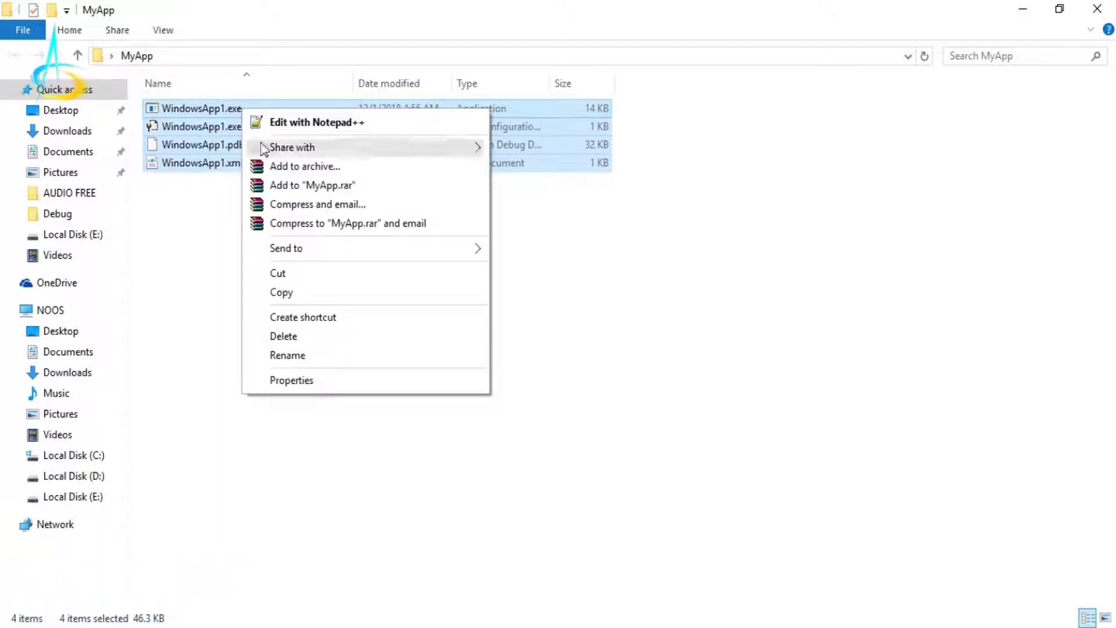
pyautogui.click(281, 171)
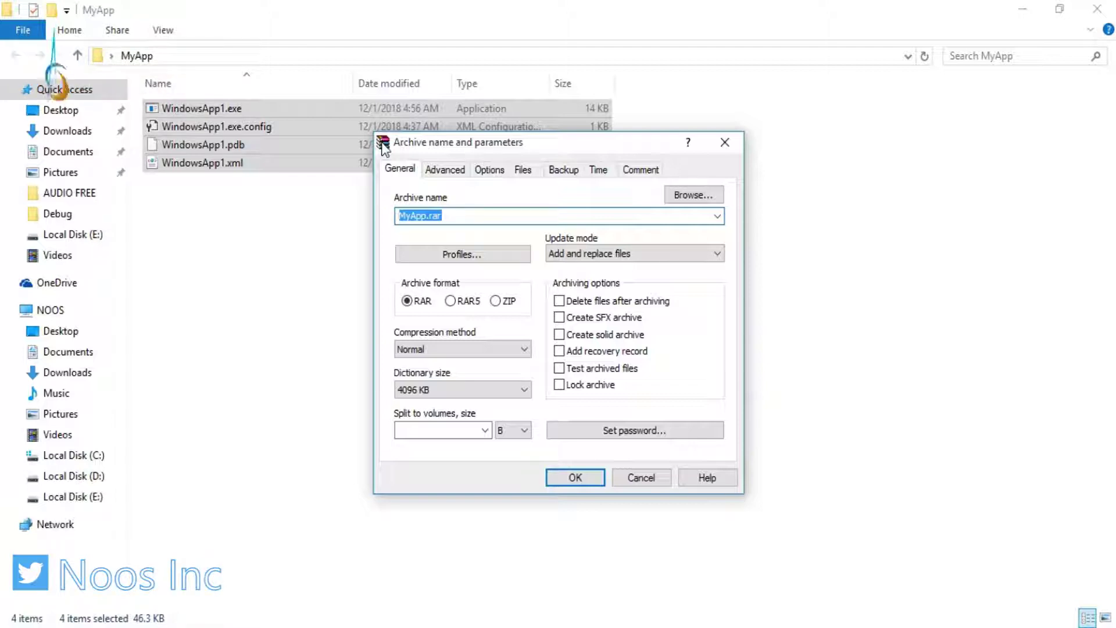
pyautogui.click(640, 477)
pyautogui.moveTo(819, 342); pyautogui.dragTo(200, 99)
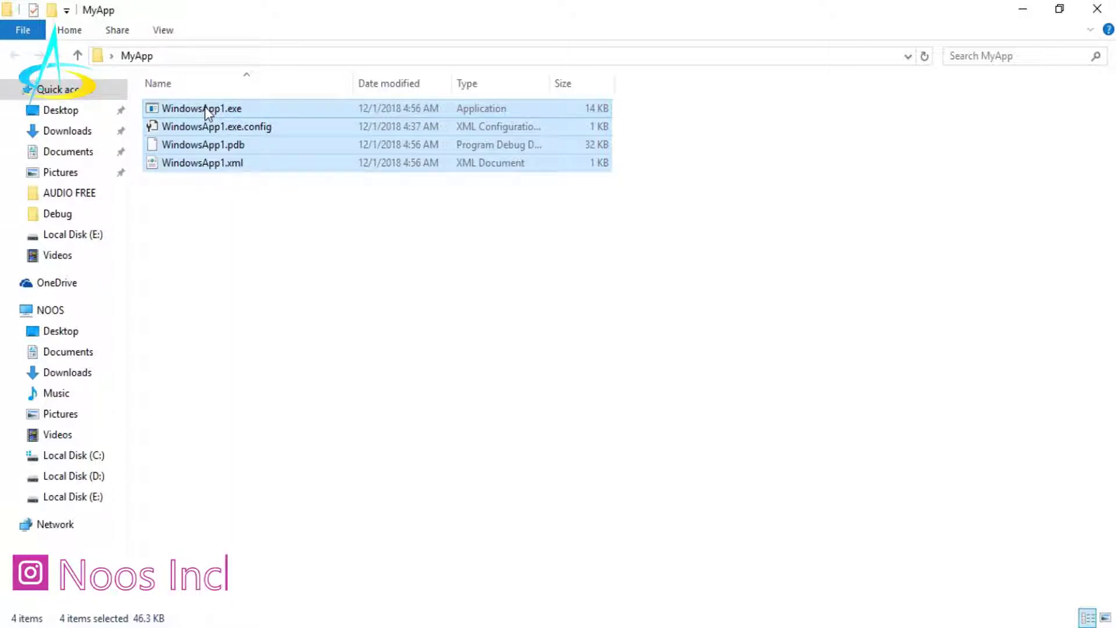
# Start a self-extracting archive MyApp.exe from the four files and open its SFX Setup options.
pyautogui.rightClick(204, 106)
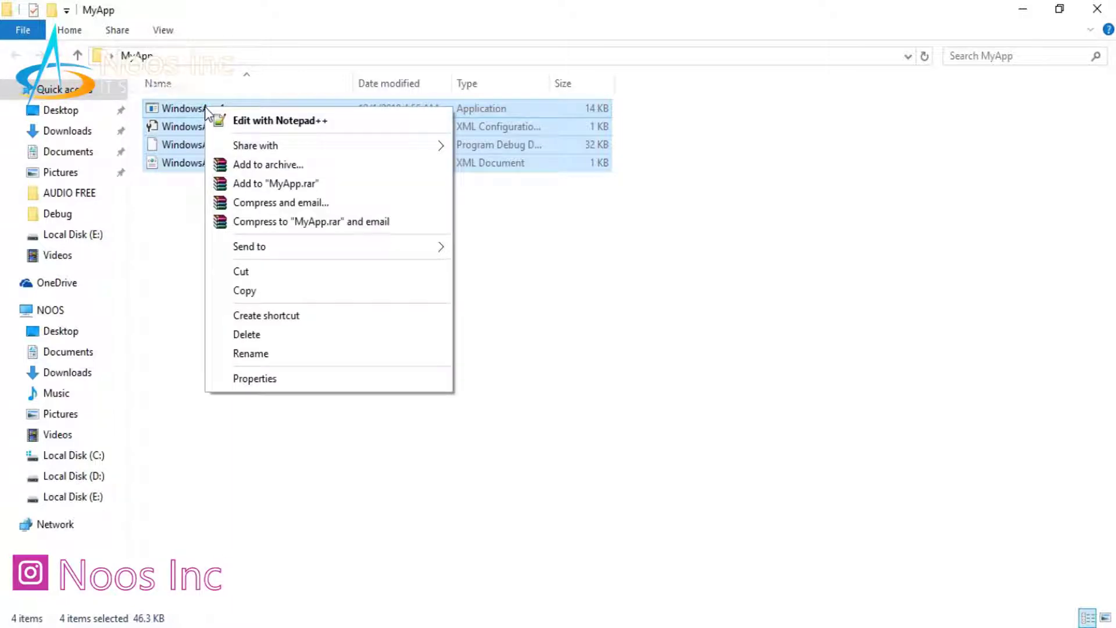
pyautogui.click(246, 165)
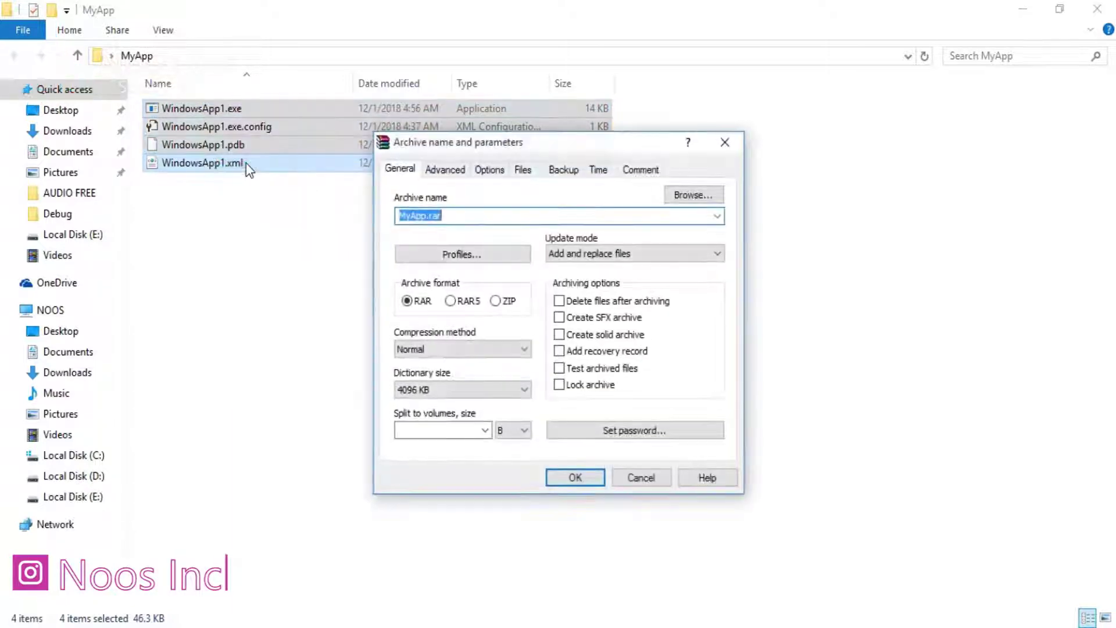
pyautogui.click(576, 319)
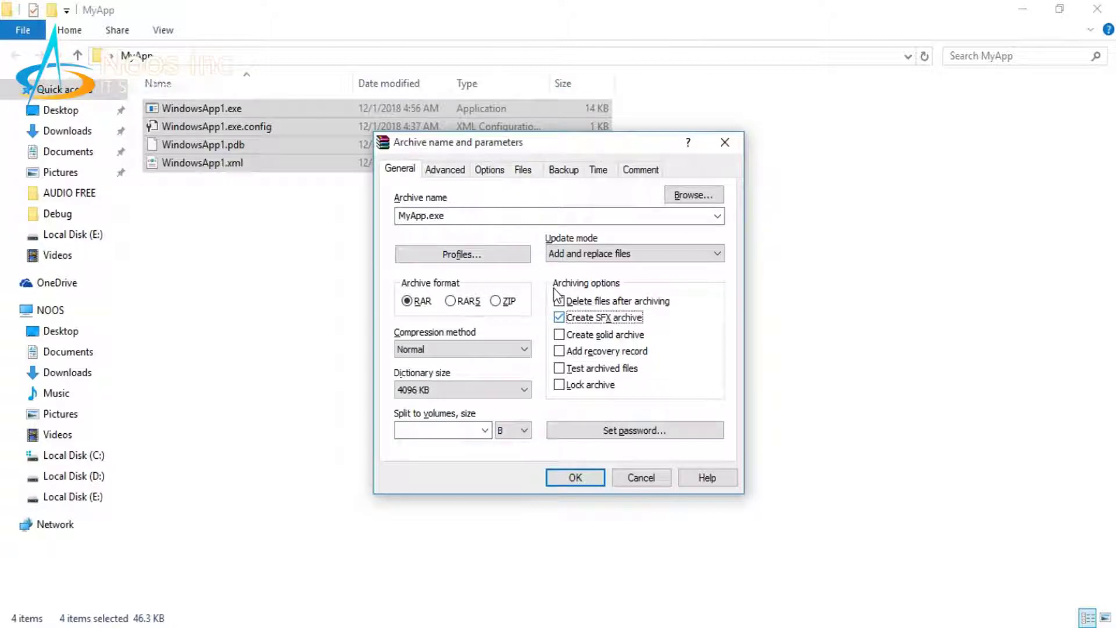
pyautogui.click(446, 170)
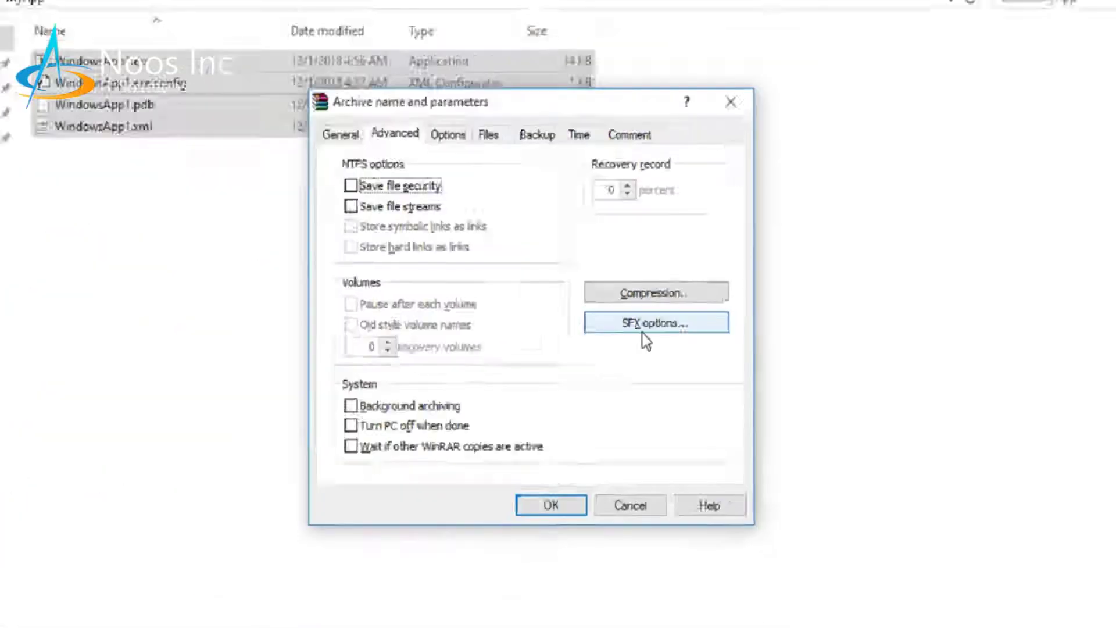
pyautogui.click(582, 314)
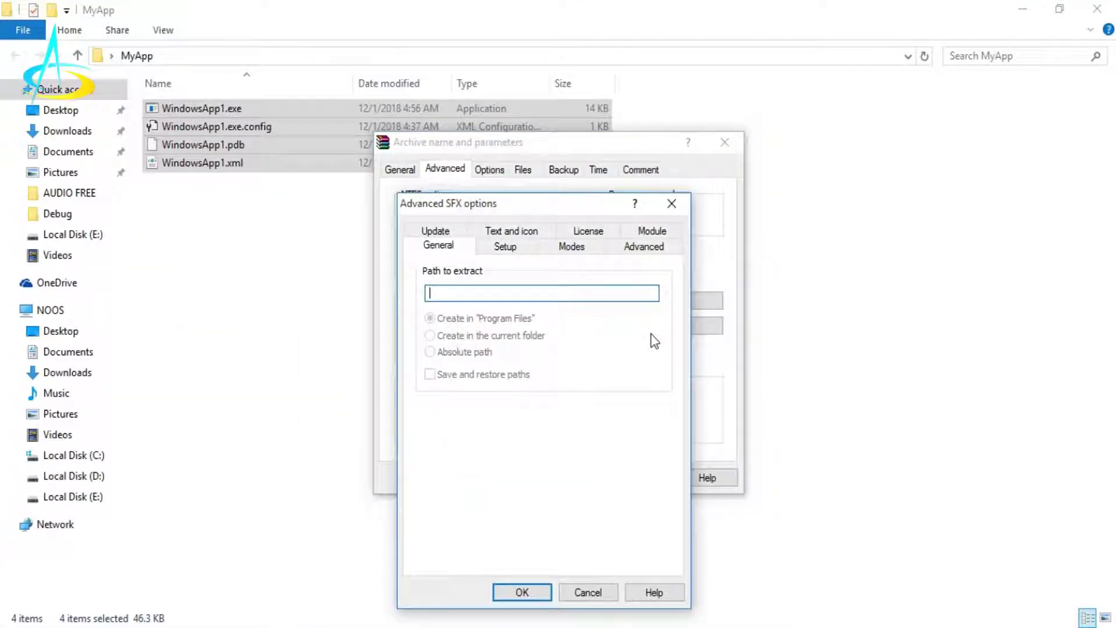
pyautogui.click(522, 250)
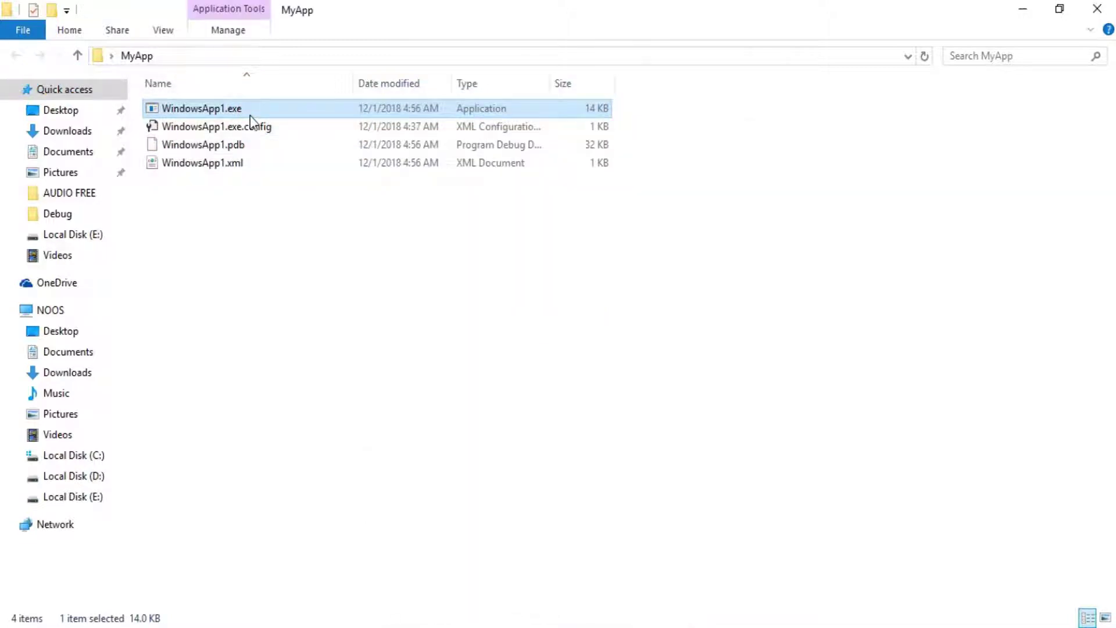
# Copy the file name WindowsApp1.exe from Explorer, leaving the name unchanged.
pyautogui.press('F2')
pyautogui.moveTo(243, 109); pyautogui.dragTo(152, 109)
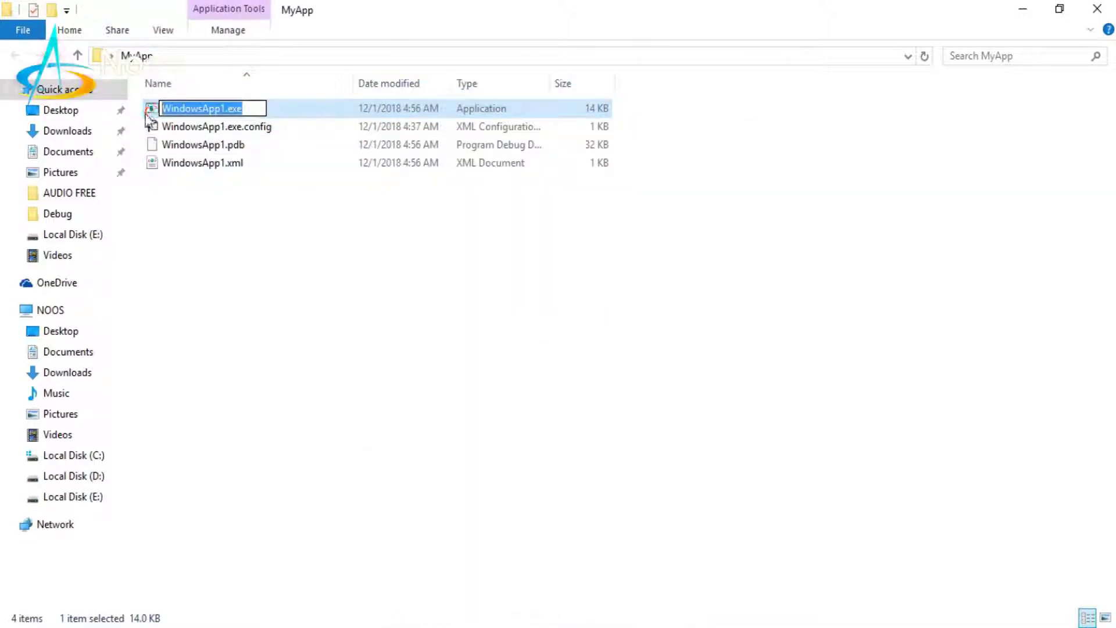
pyautogui.rightClick(232, 108)
pyautogui.click(250, 158)
pyautogui.click(291, 235)
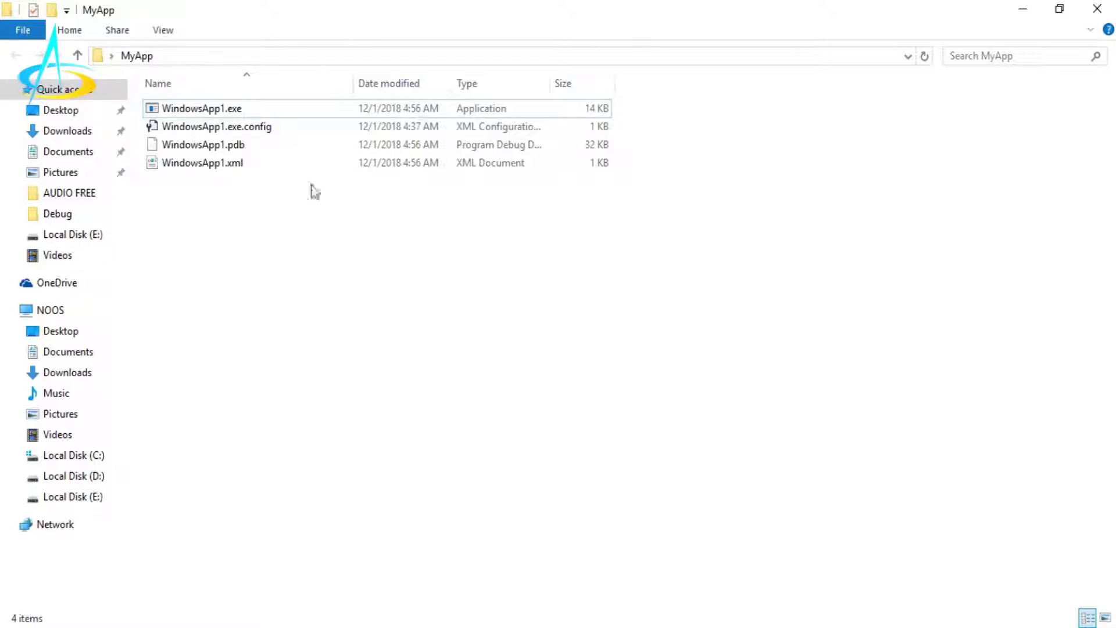
pyautogui.click(268, 110)
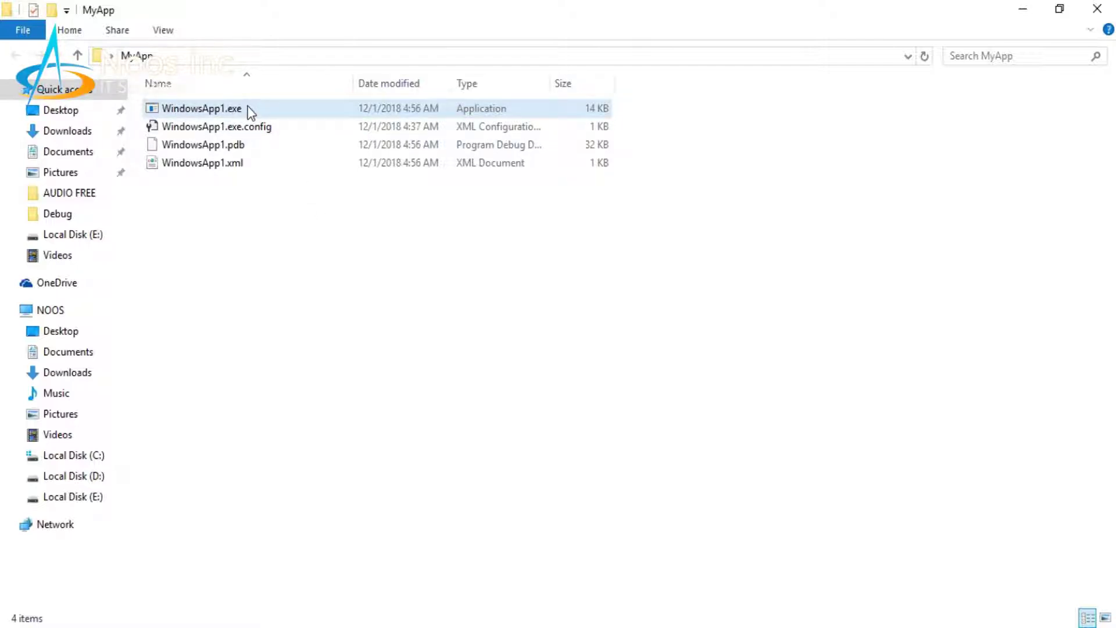
pyautogui.click(845, 578)
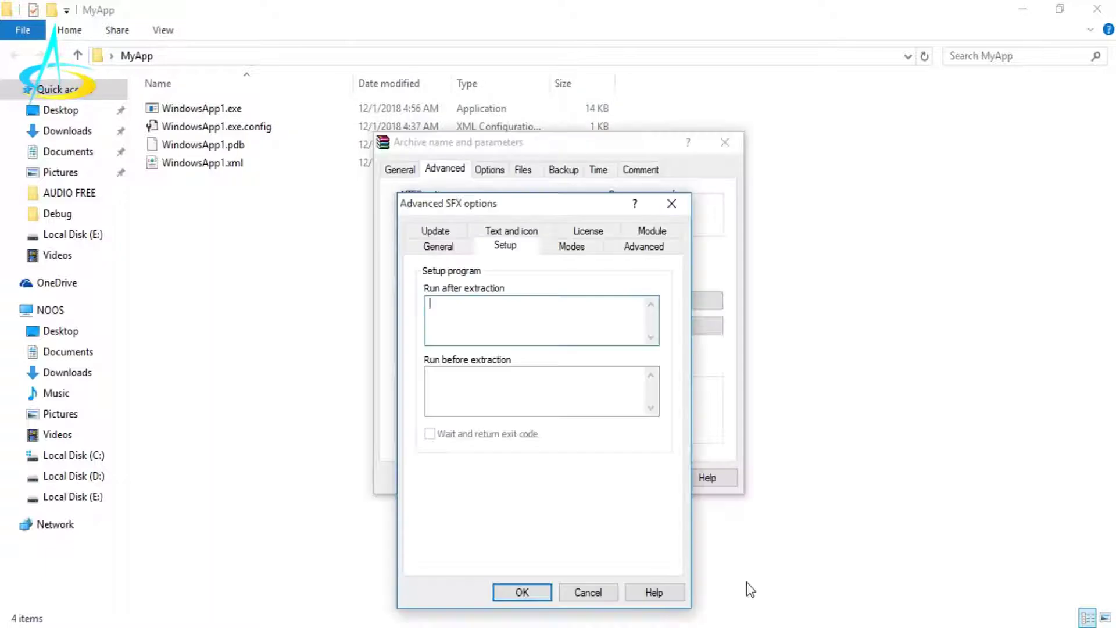
# Paste WindowsApp1.exe into the Run after extraction box.
pyautogui.rightClick(506, 306)
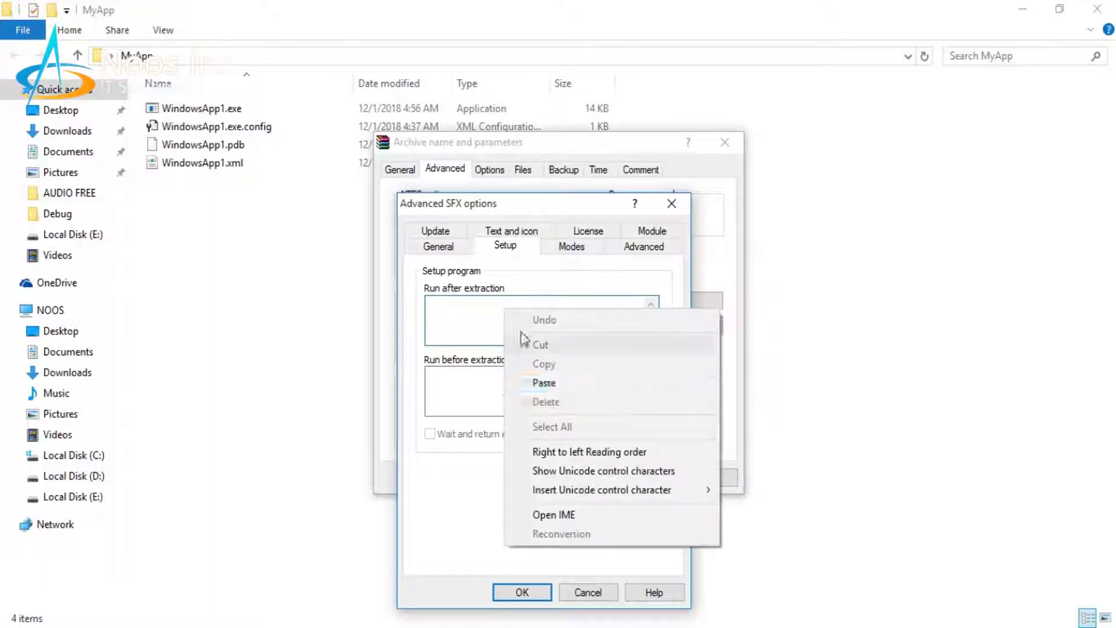
pyautogui.click(544, 381)
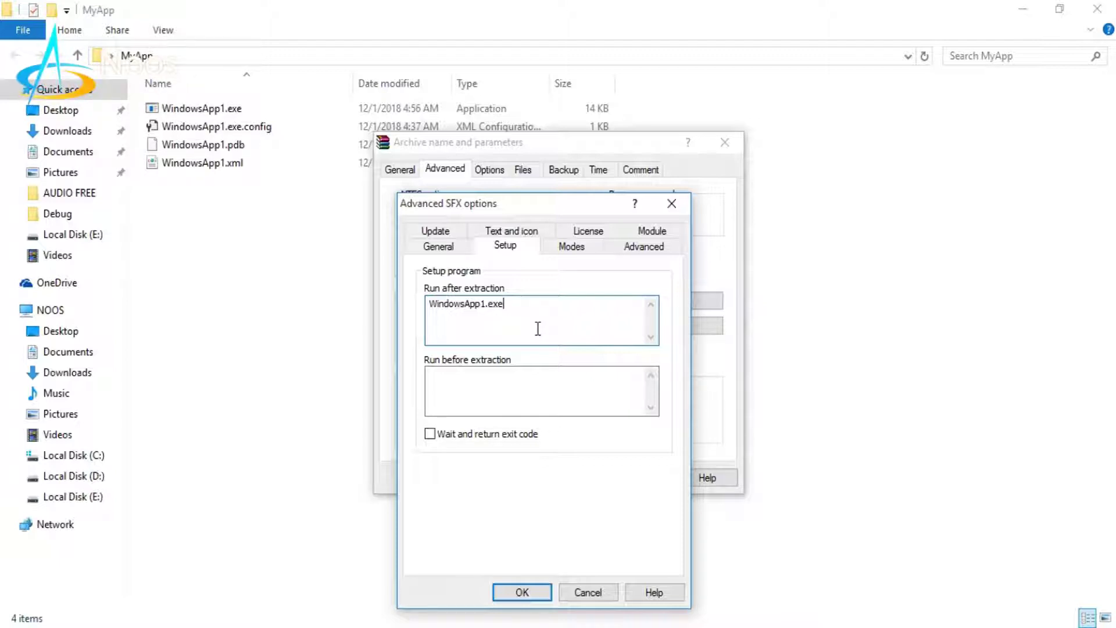
pyautogui.moveTo(535, 326); pyautogui.dragTo(408, 302)
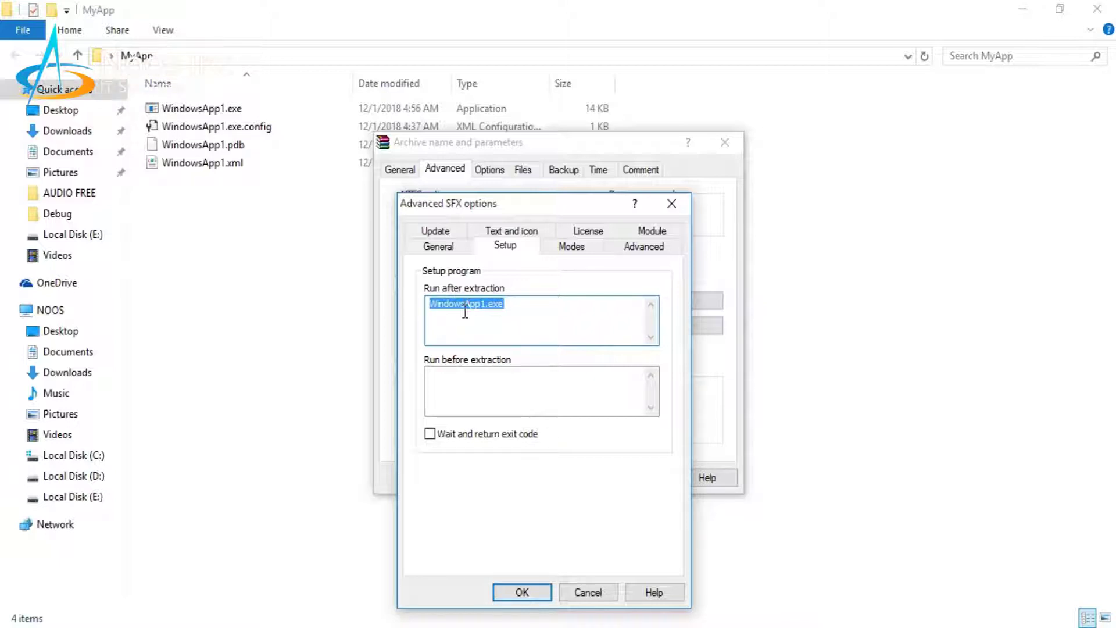
pyautogui.click(579, 252)
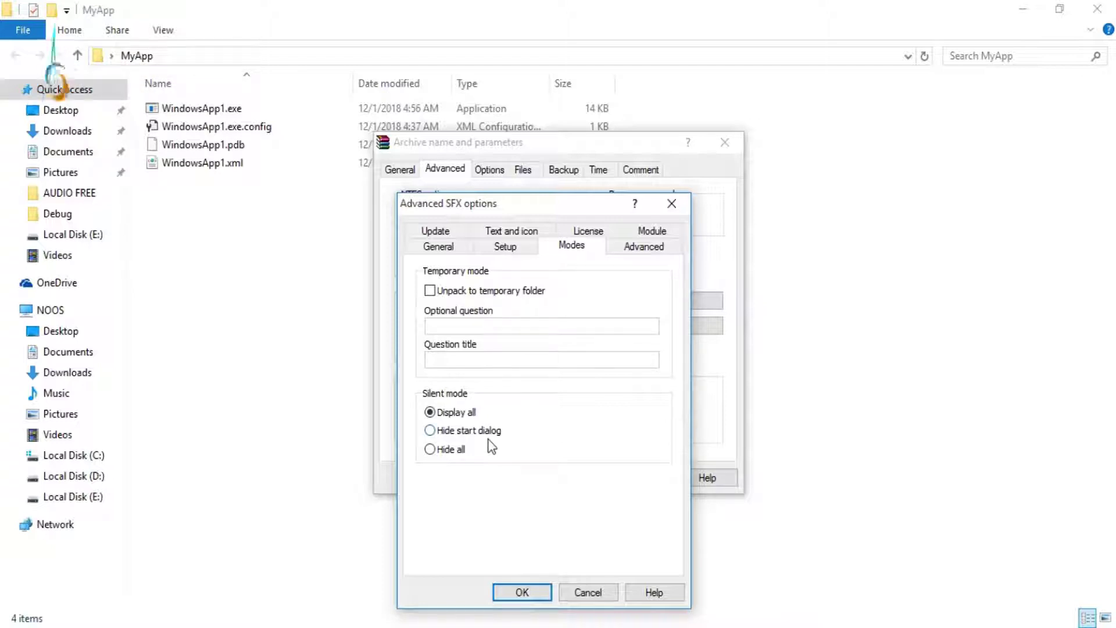
# Set Silent mode to Hide start dialog in the SFX Modes settings.
pyautogui.click(451, 433)
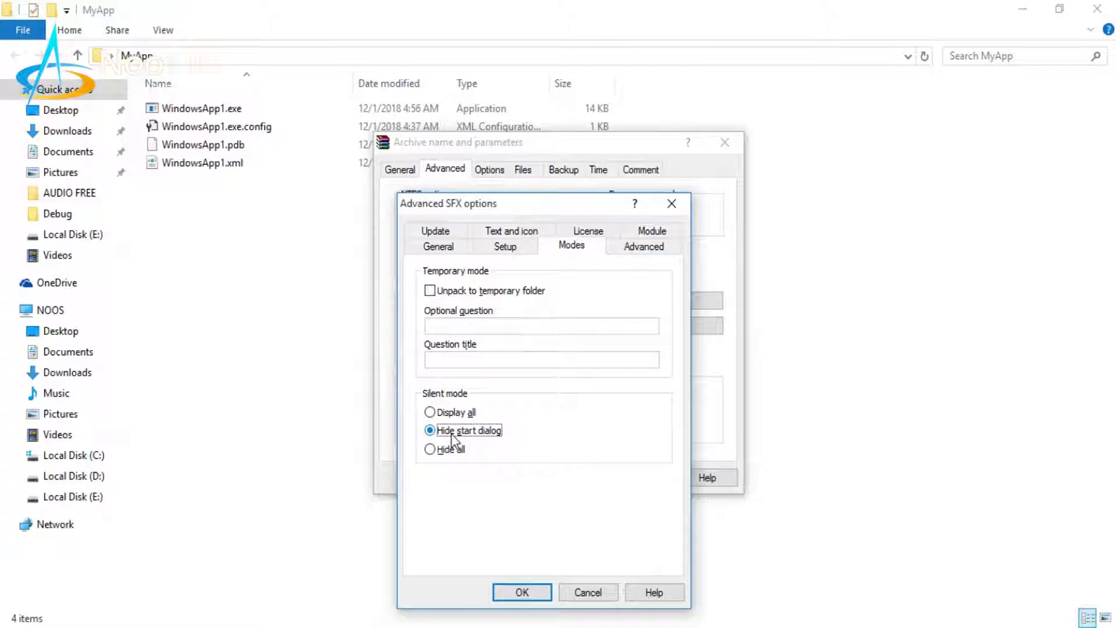
pyautogui.click(630, 246)
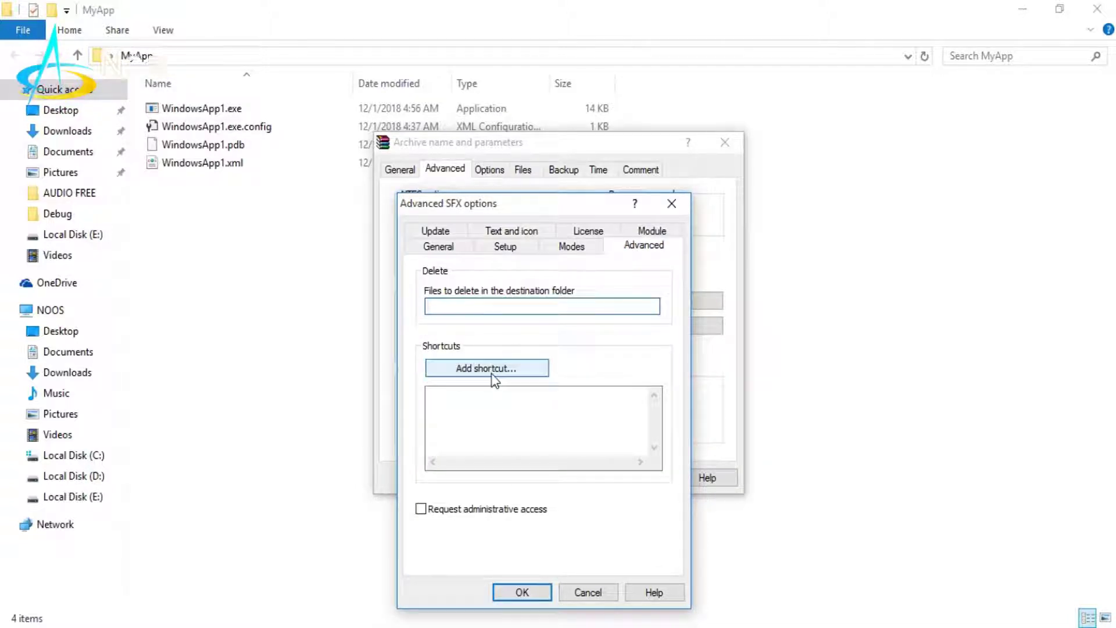
# Set the SFX update mode to overwrite all existing files without asking.
pyautogui.click(583, 248)
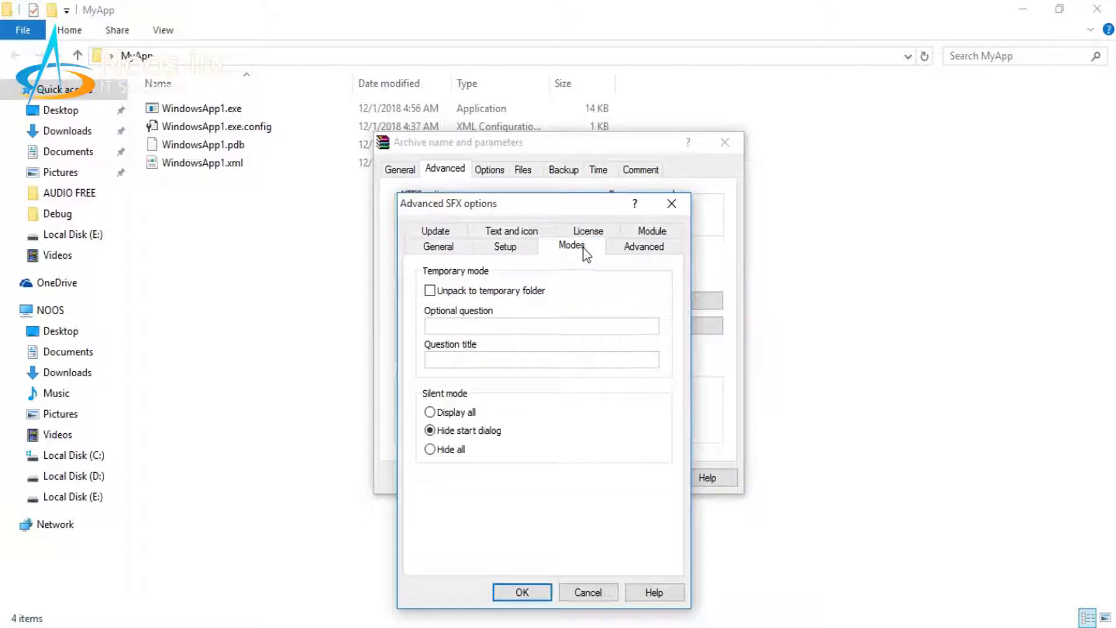
pyautogui.click(506, 249)
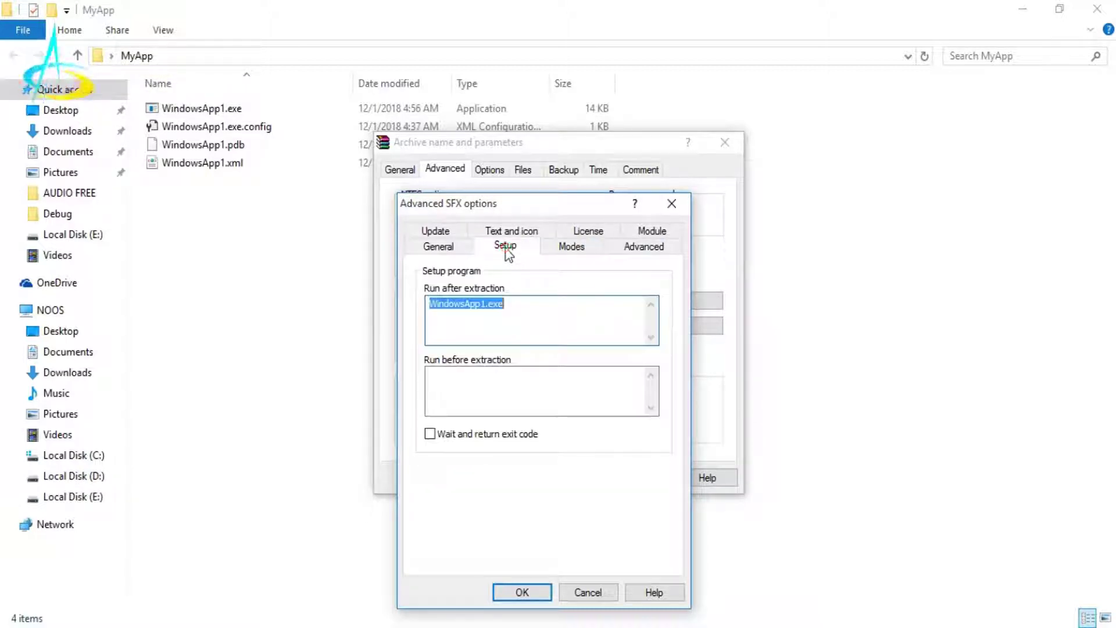
pyautogui.click(570, 255)
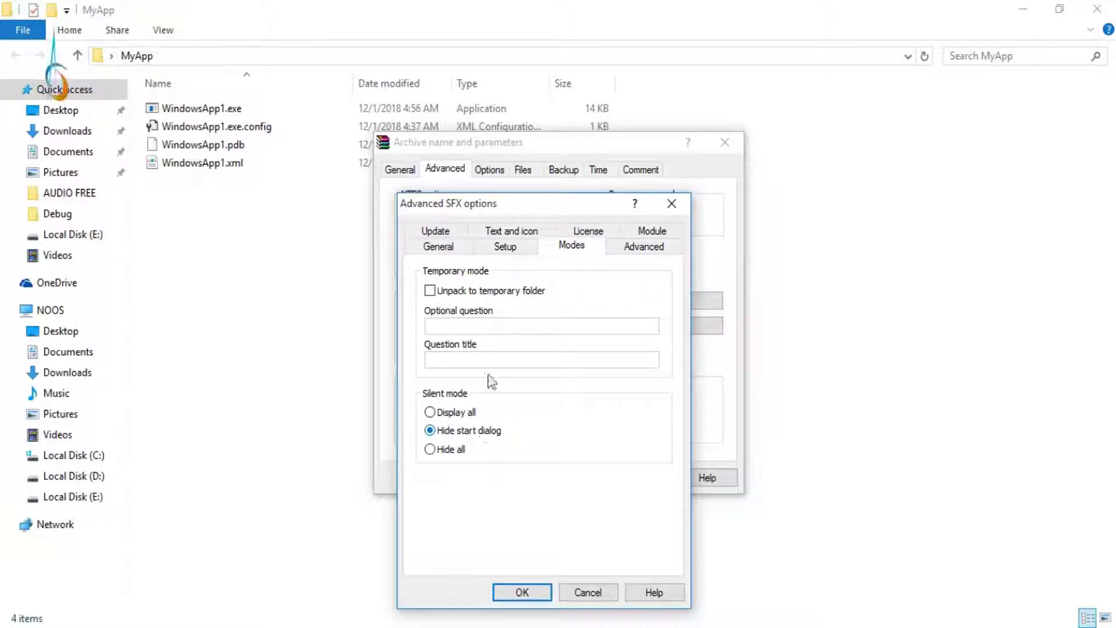
pyautogui.click(505, 250)
pyautogui.click(451, 230)
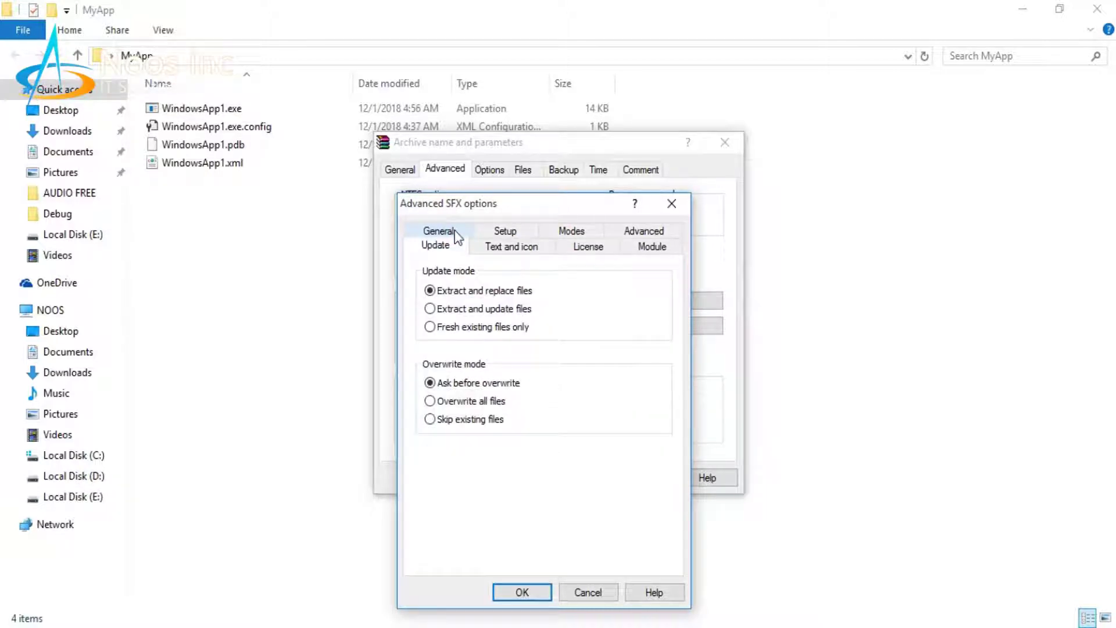
pyautogui.click(432, 401)
# Review the License, Text and icon, and Module SFX settings, returning to Modes.
pyautogui.click(588, 247)
pyautogui.click(532, 251)
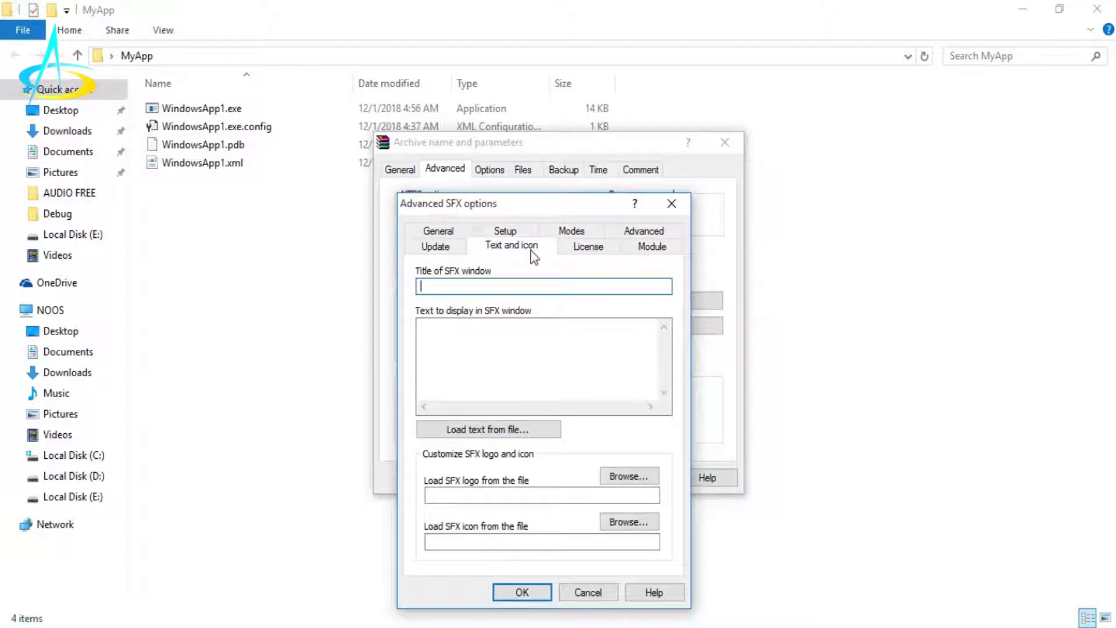
pyautogui.click(639, 250)
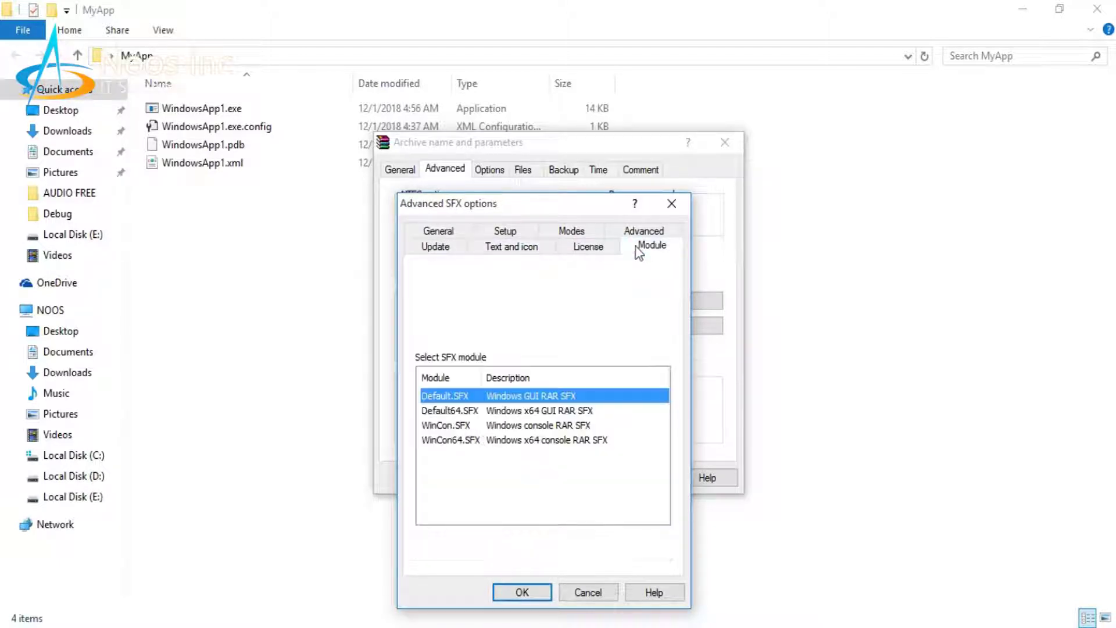
pyautogui.click(514, 231)
pyautogui.click(459, 248)
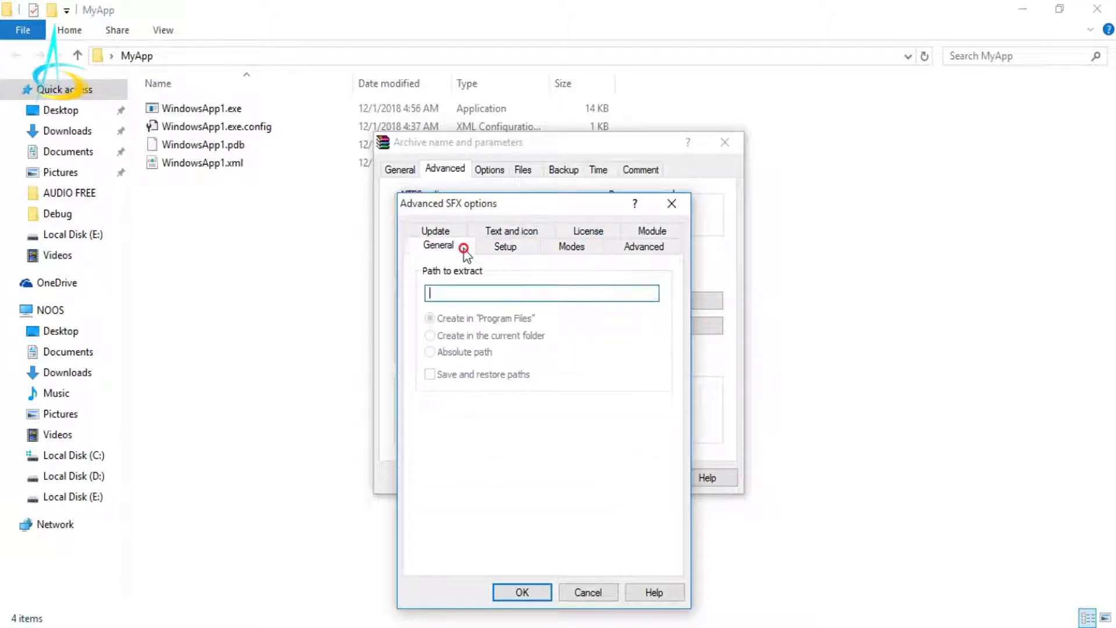
pyautogui.click(505, 250)
pyautogui.click(564, 250)
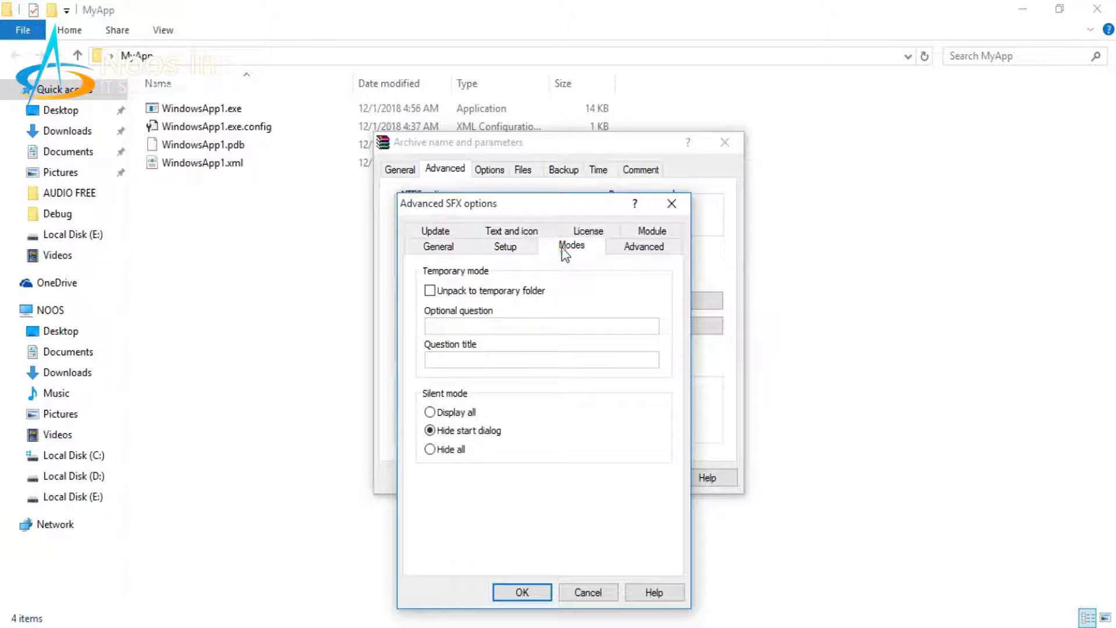
# Leave Unpack to temporary folder unchecked and confirm the SFX options.
pyautogui.click(453, 299)
pyautogui.press('alt')
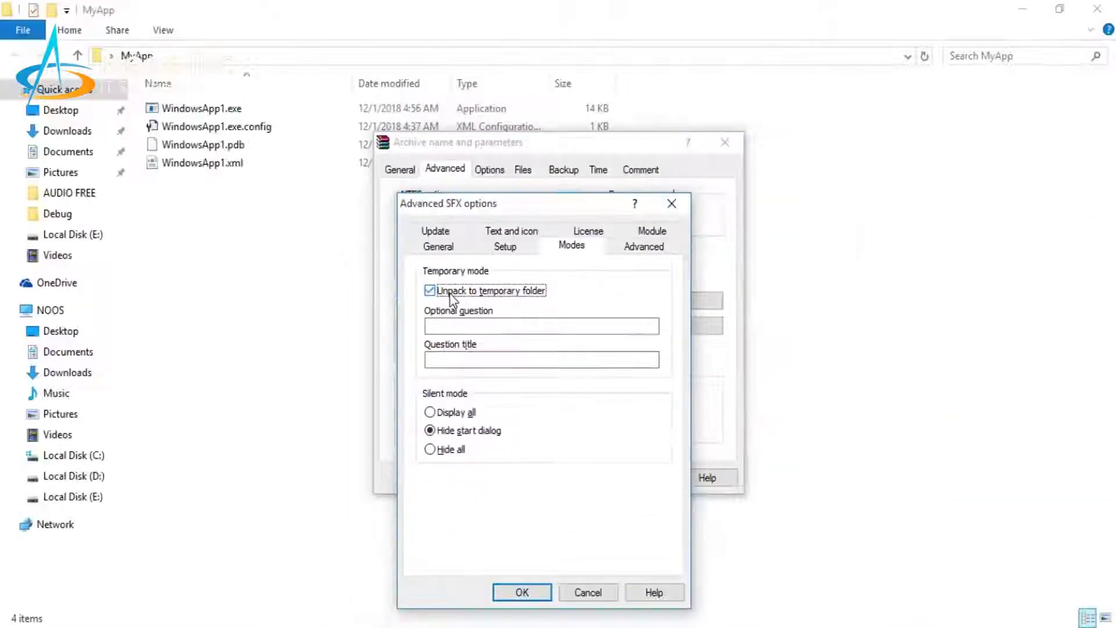
pyautogui.click(453, 298)
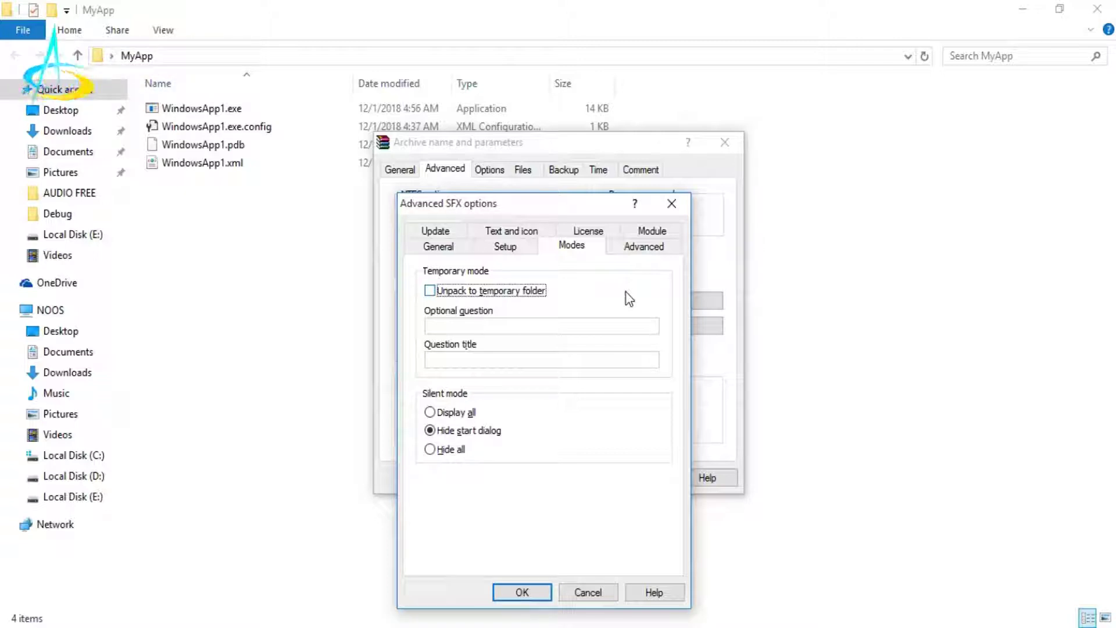
pyautogui.click(523, 592)
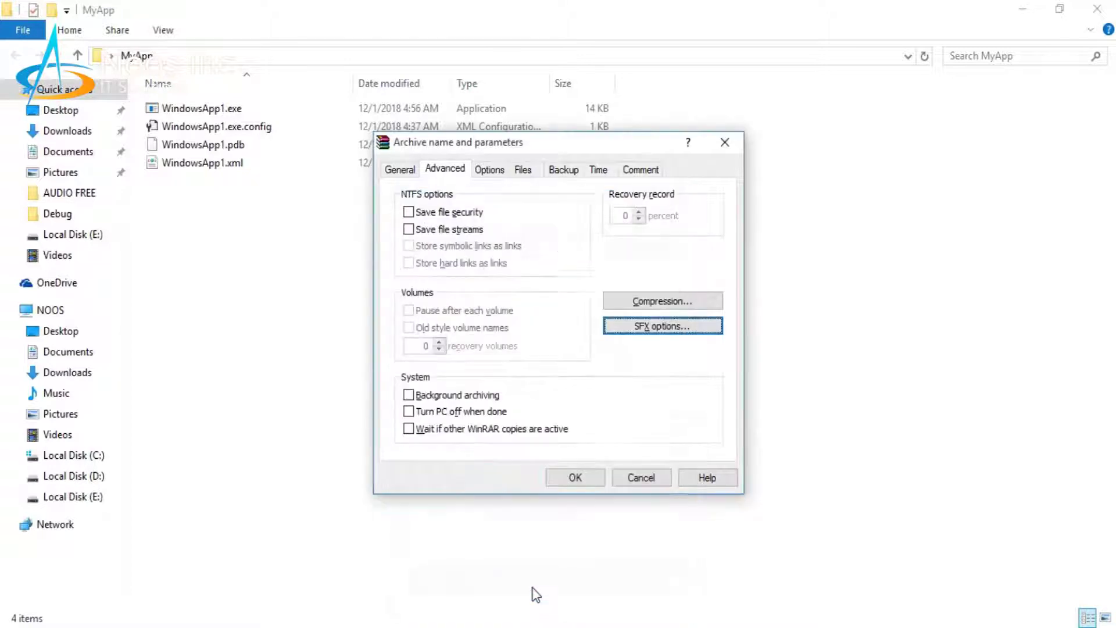
# Build MyApp.exe and move it from the MyApp folder onto the desktop.
pyautogui.click(576, 478)
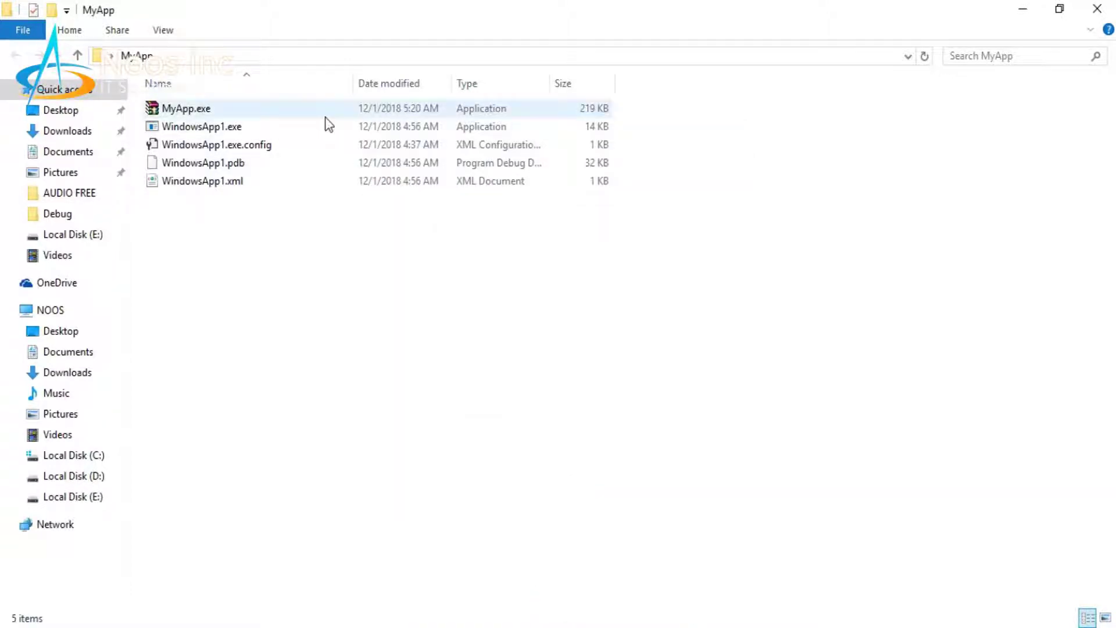
pyautogui.click(288, 113)
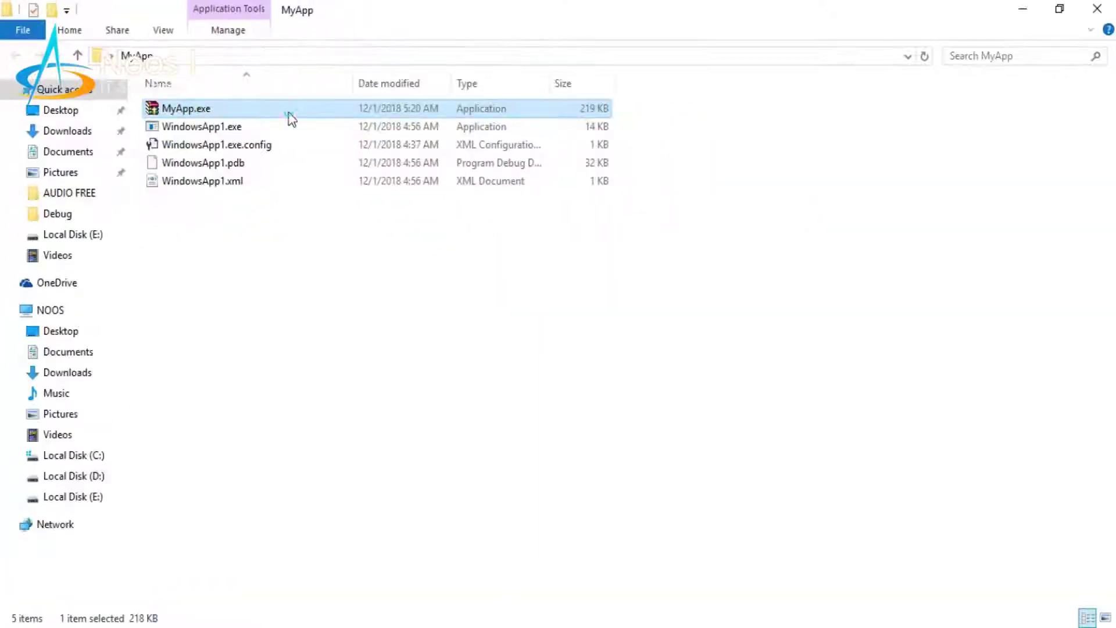
pyautogui.rightClick(289, 114)
pyautogui.click(351, 463)
pyautogui.click(1098, 9)
pyautogui.rightClick(300, 233)
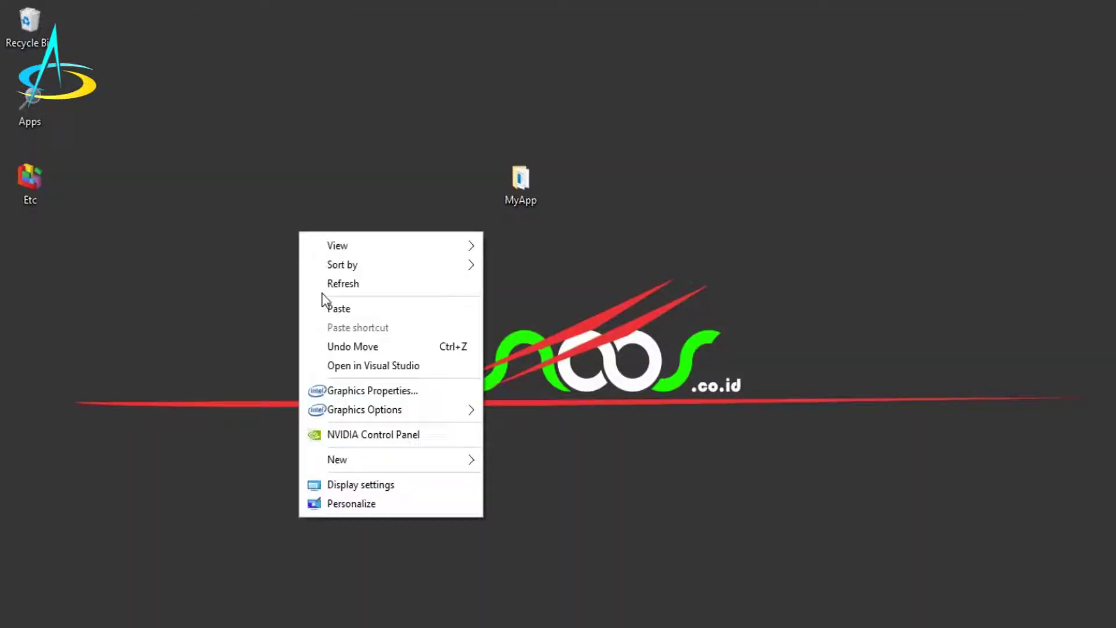
pyautogui.click(326, 304)
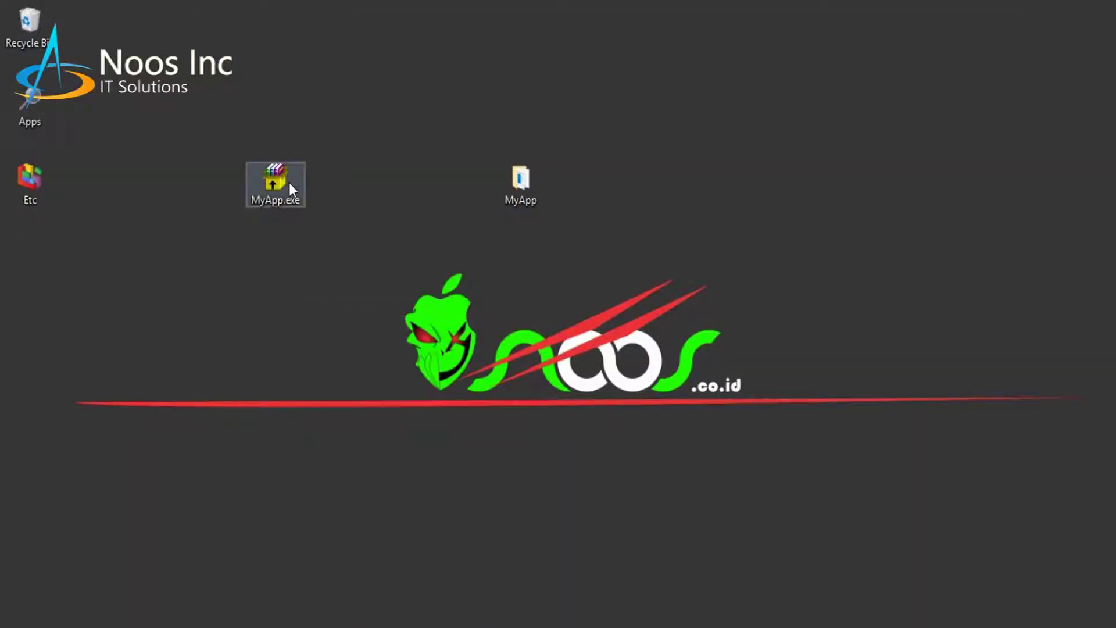
# Test MyApp.exe twice, closing Form1 each time, then reopen the MyApp folder.
pyautogui.doubleClick(288, 182)
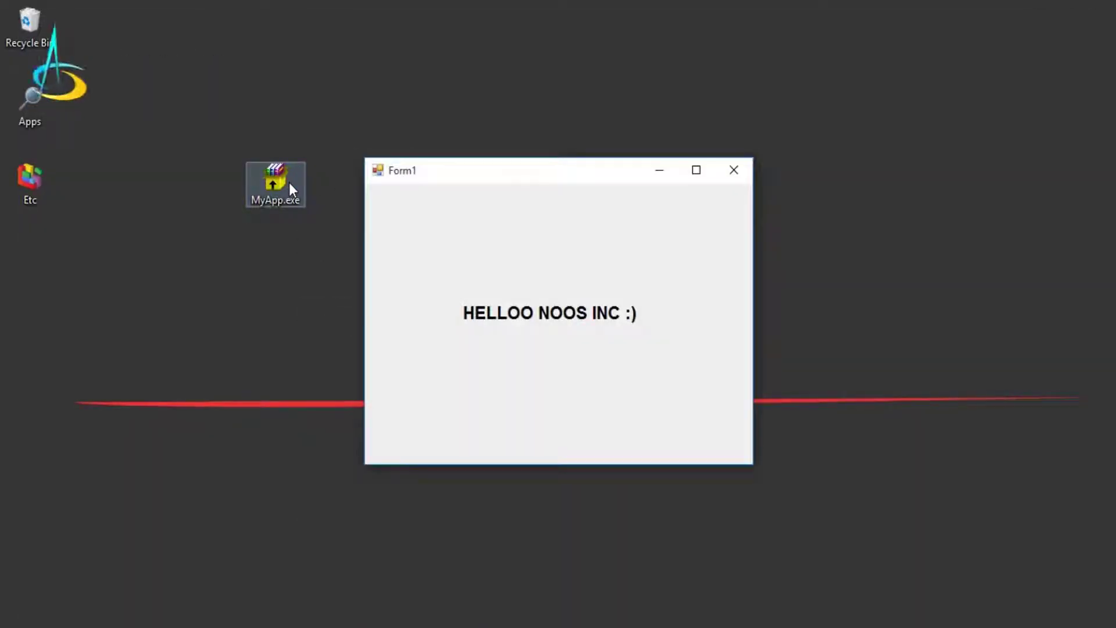
pyautogui.click(735, 174)
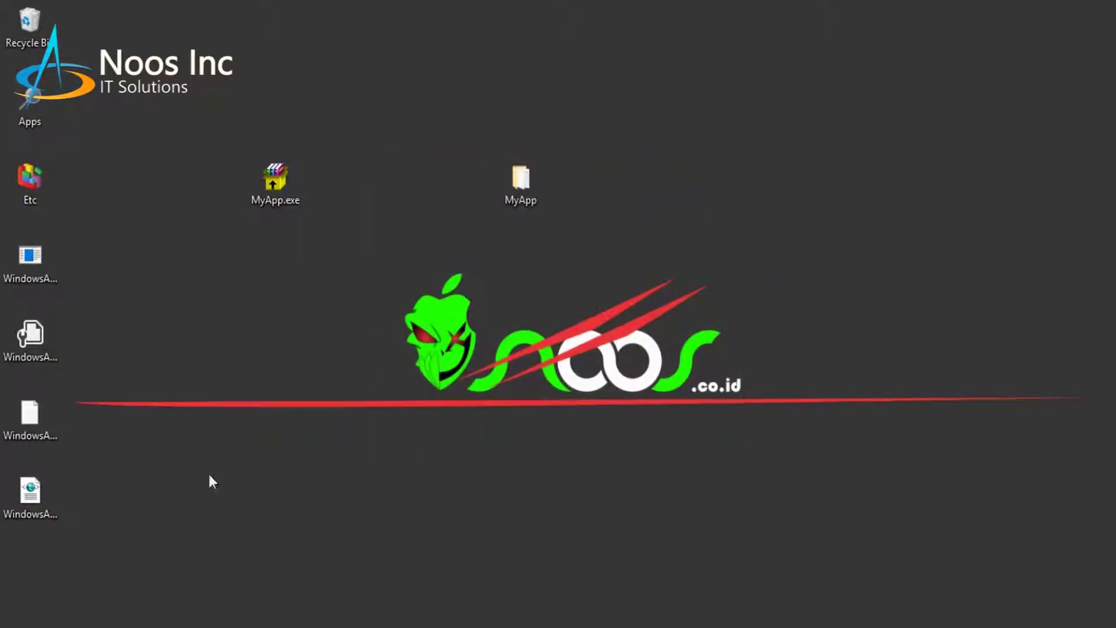
pyautogui.doubleClick(270, 198)
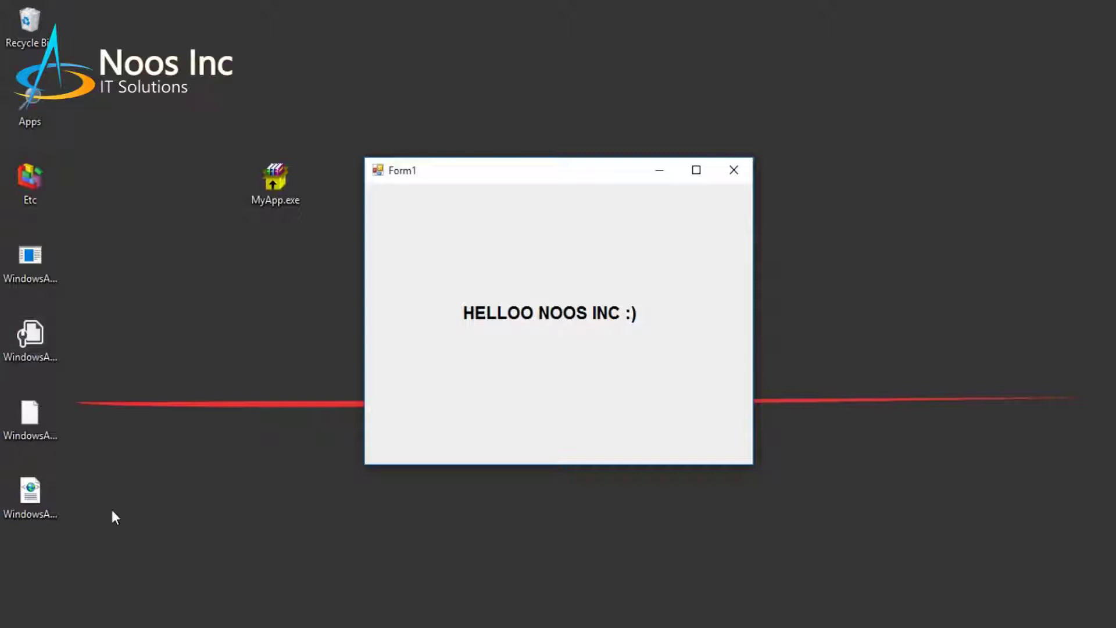
pyautogui.moveTo(111, 514); pyautogui.dragTo(29, 265)
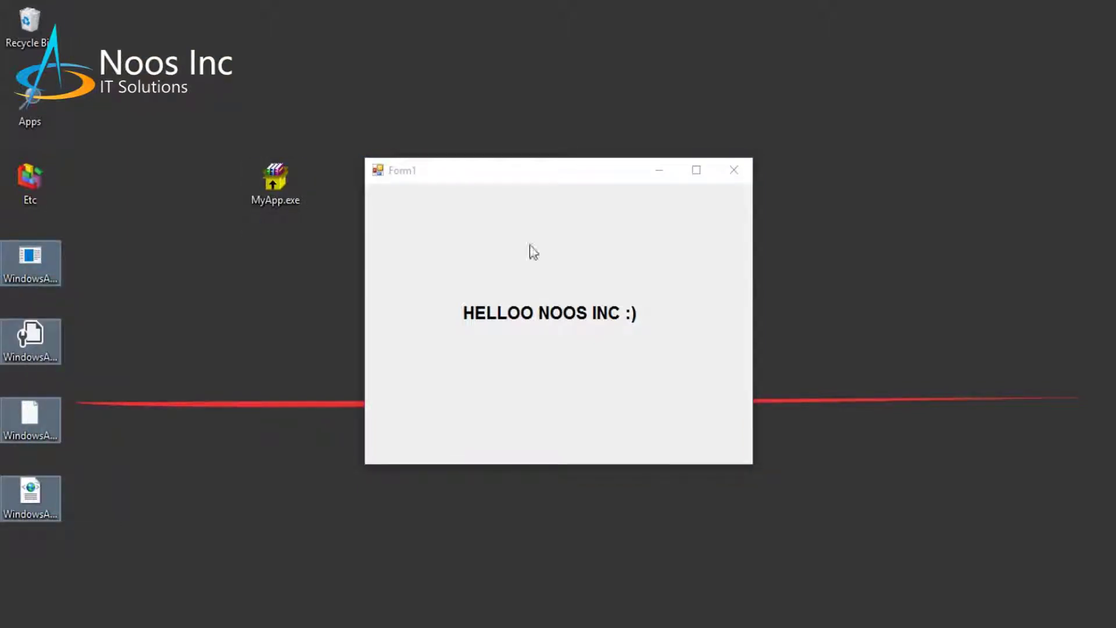
pyautogui.click(732, 172)
pyautogui.doubleClick(532, 194)
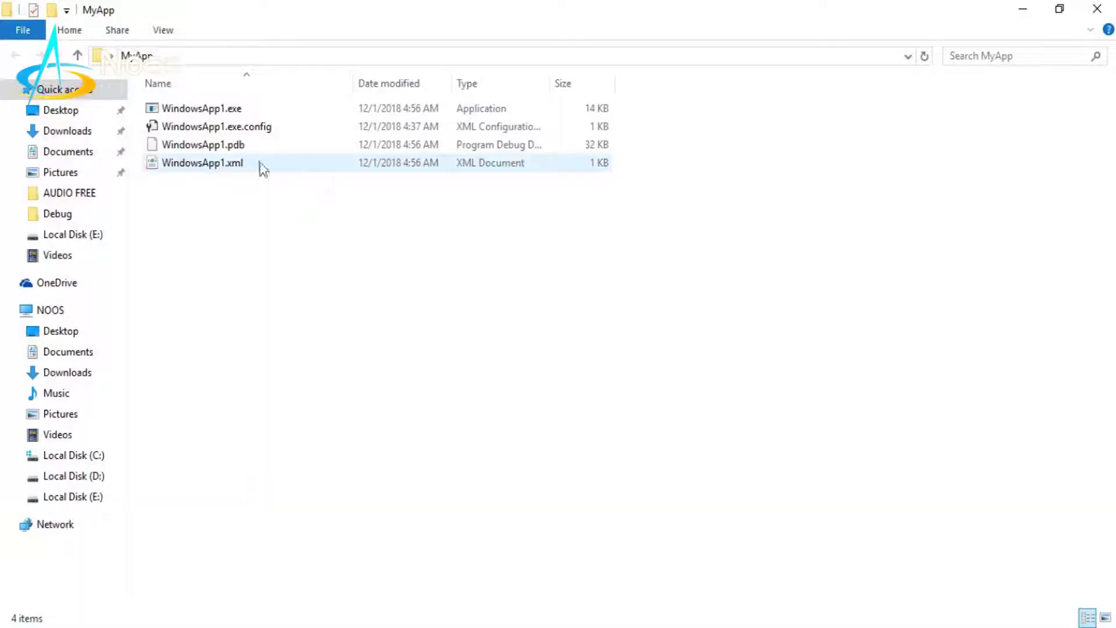
# Launch MyApp.exe from the desktop again and close the Form1 window.
pyautogui.click(1097, 9)
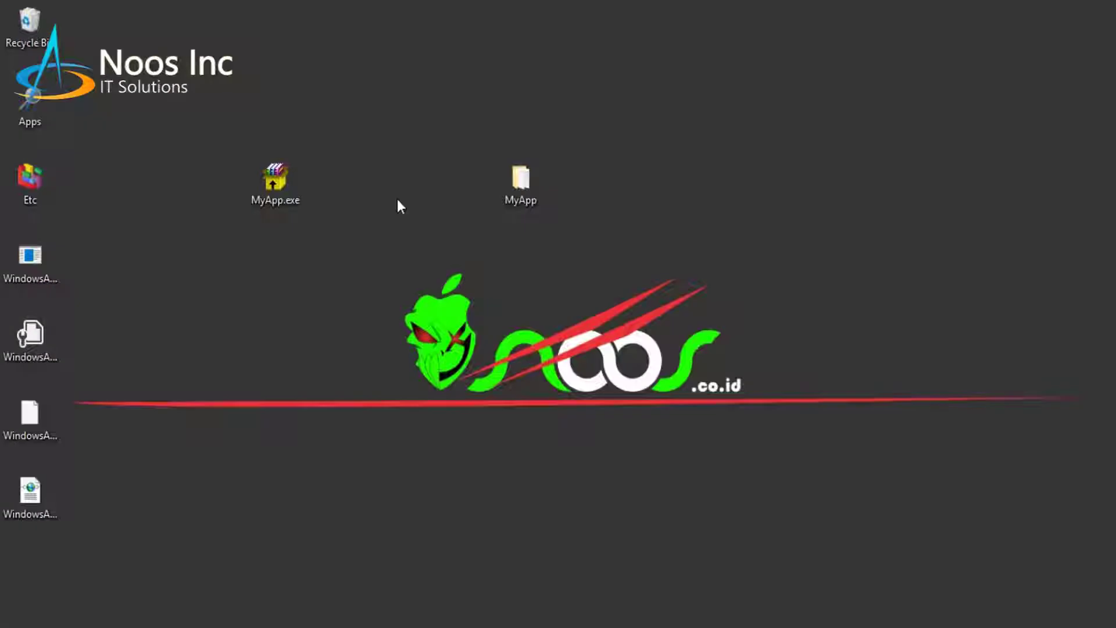
pyautogui.doubleClick(289, 198)
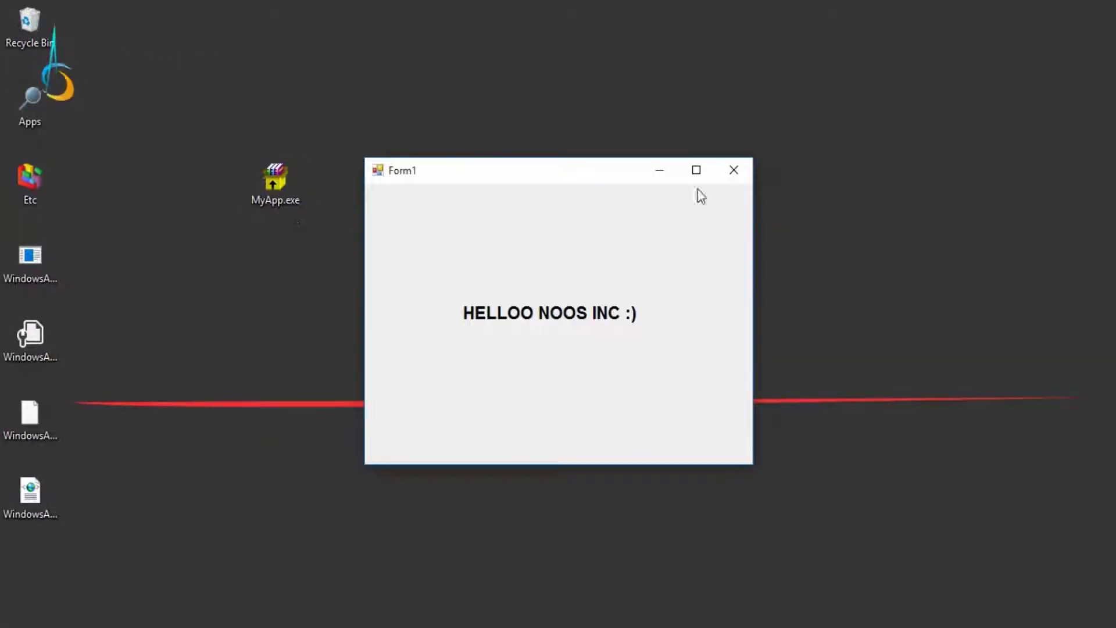
pyautogui.click(734, 170)
# Open the MyApp folder and select all four WindowsApp1 files.
pyautogui.moveTo(79, 576); pyautogui.dragTo(23, 258)
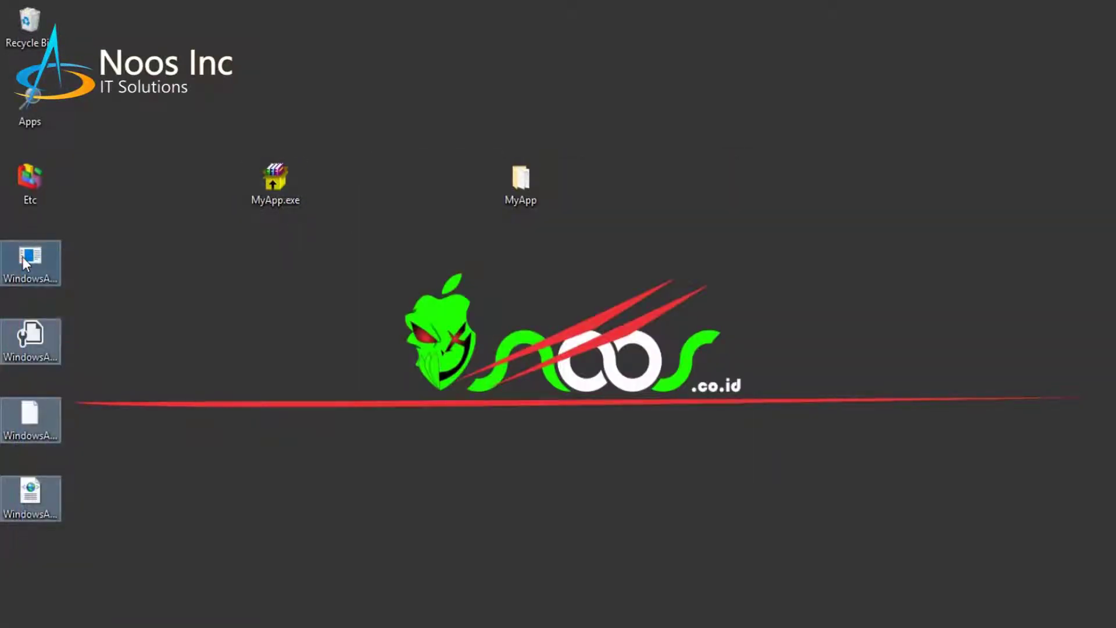
pyautogui.moveTo(128, 564); pyautogui.dragTo(29, 272)
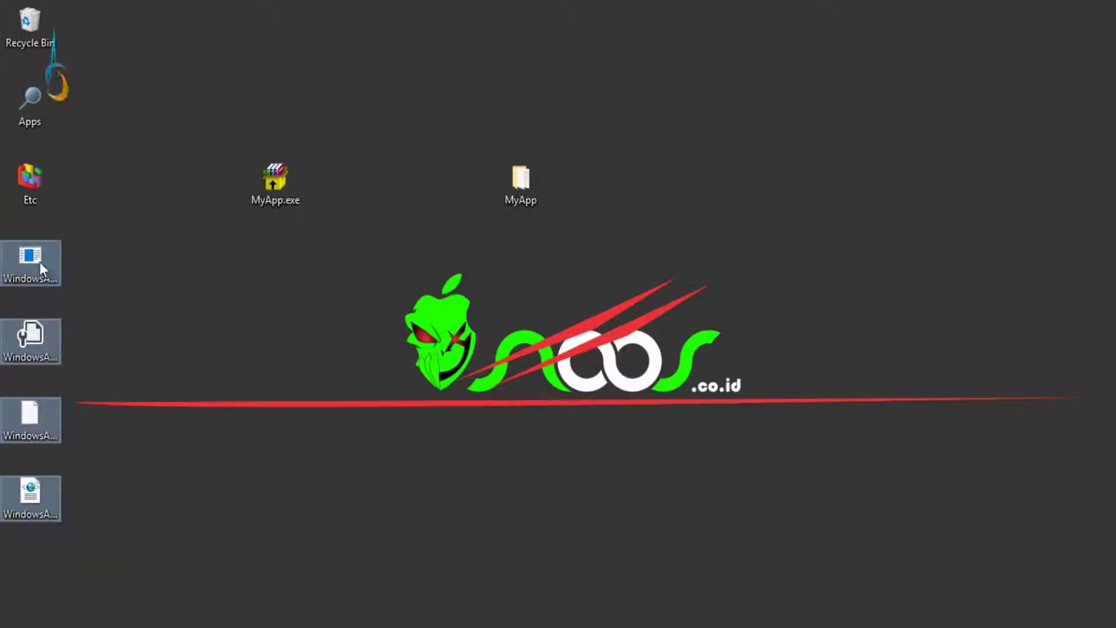
pyautogui.doubleClick(523, 188)
pyautogui.moveTo(675, 295); pyautogui.dragTo(257, 123)
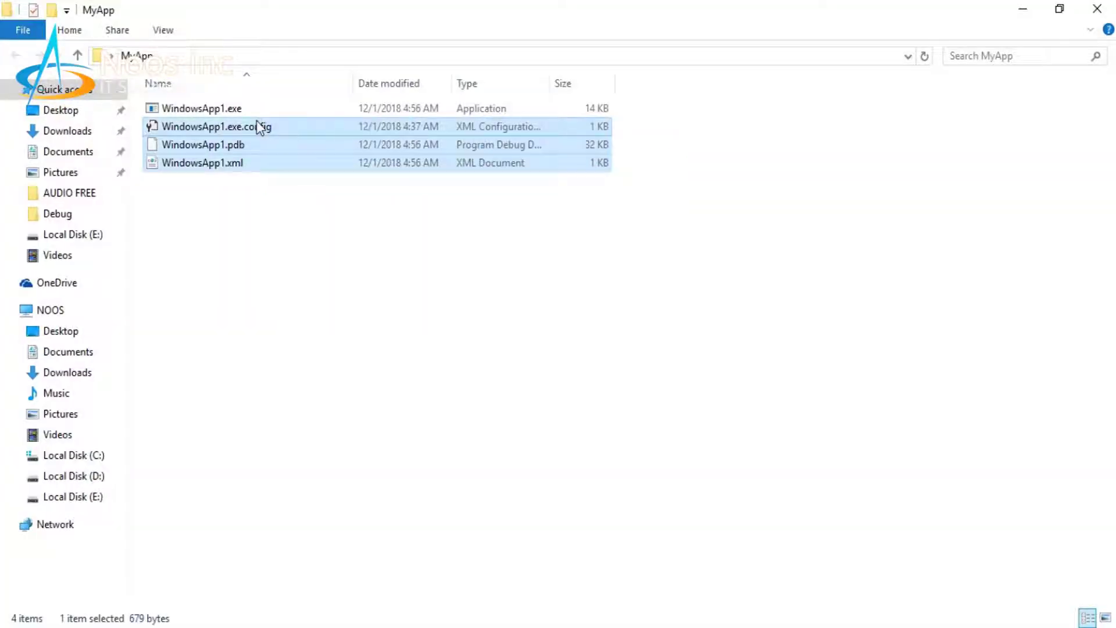
pyautogui.moveTo(698, 248); pyautogui.dragTo(284, 103)
# Start a new archive of the four files and open its SFX Modes options.
pyautogui.rightClick(284, 104)
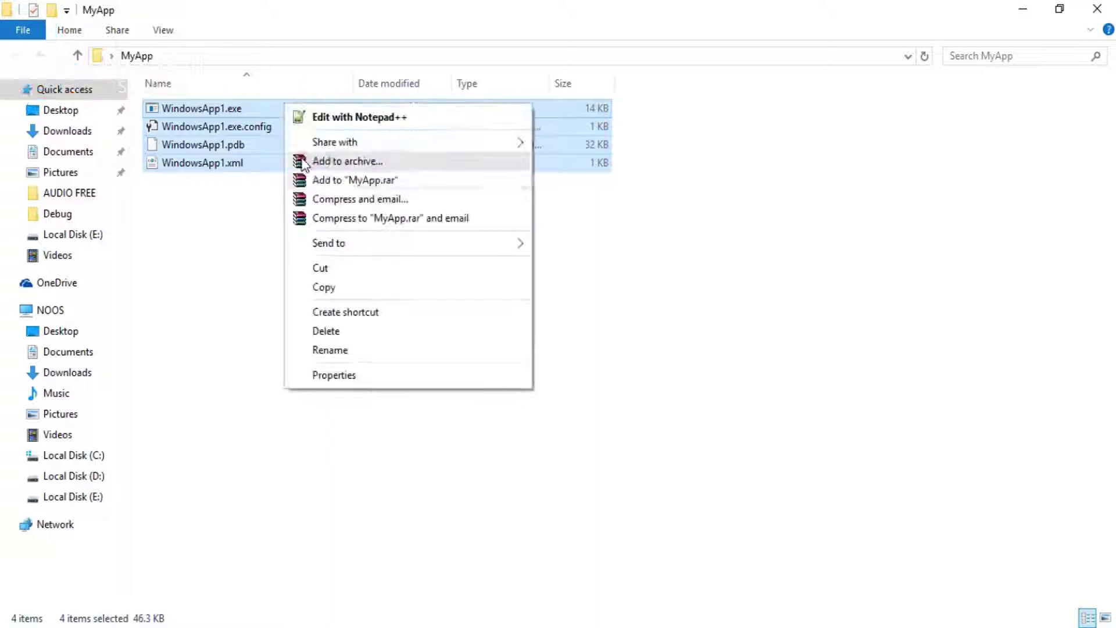
pyautogui.click(337, 161)
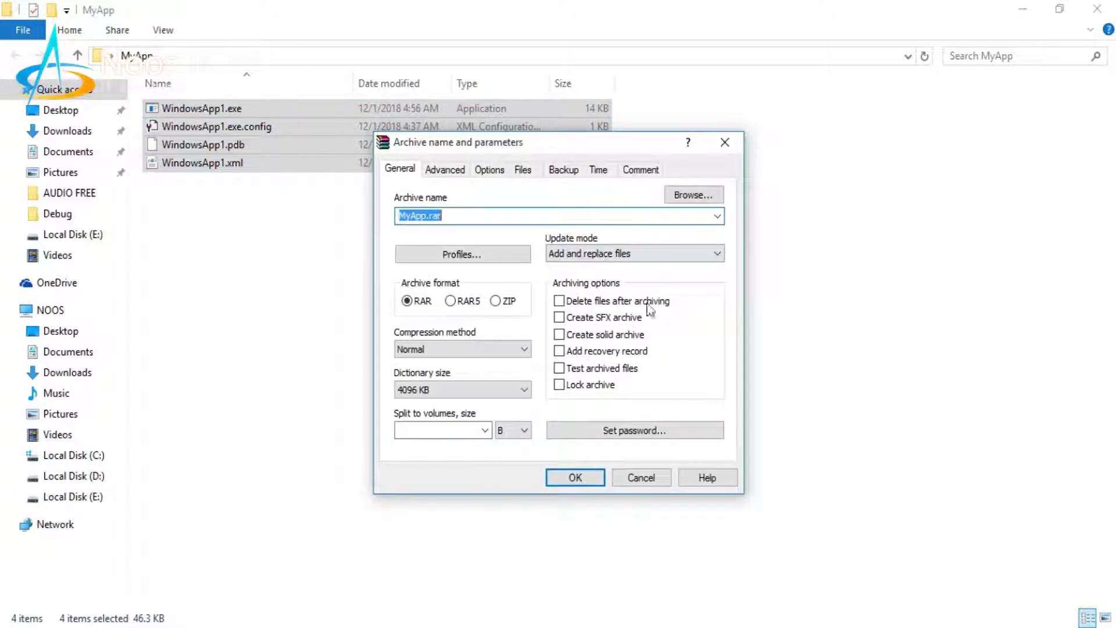
pyautogui.click(442, 171)
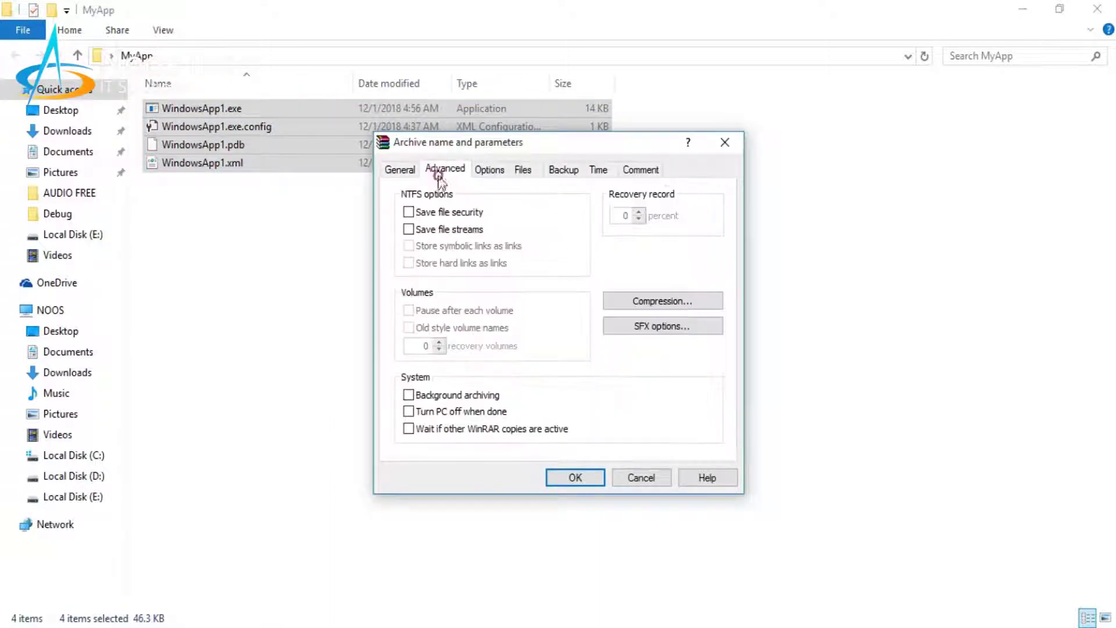
pyautogui.click(664, 329)
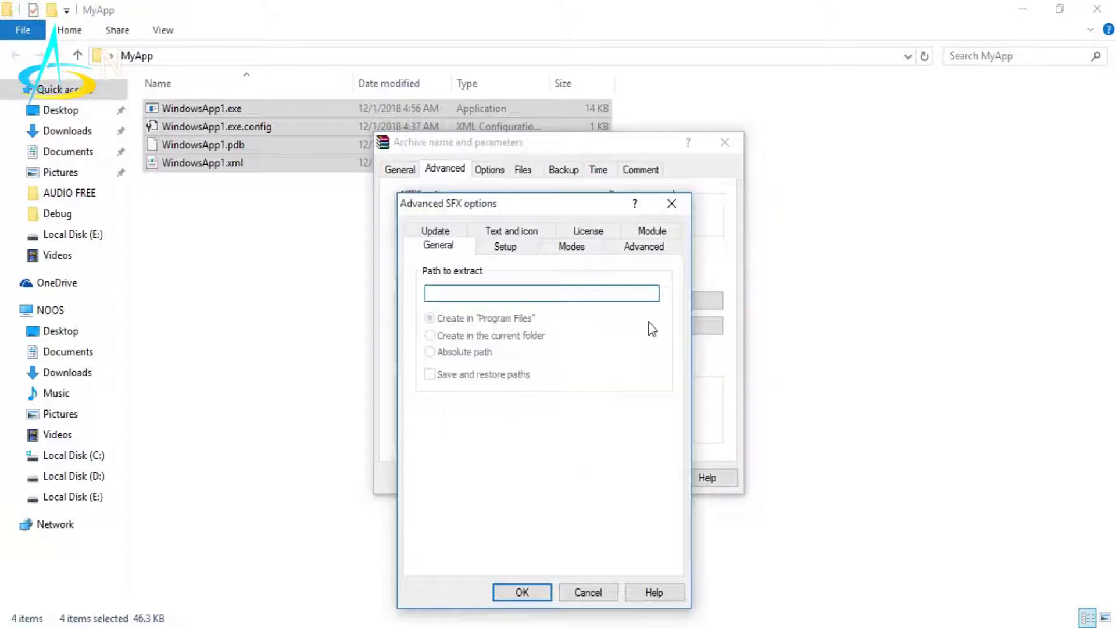
pyautogui.click(507, 247)
pyautogui.click(544, 248)
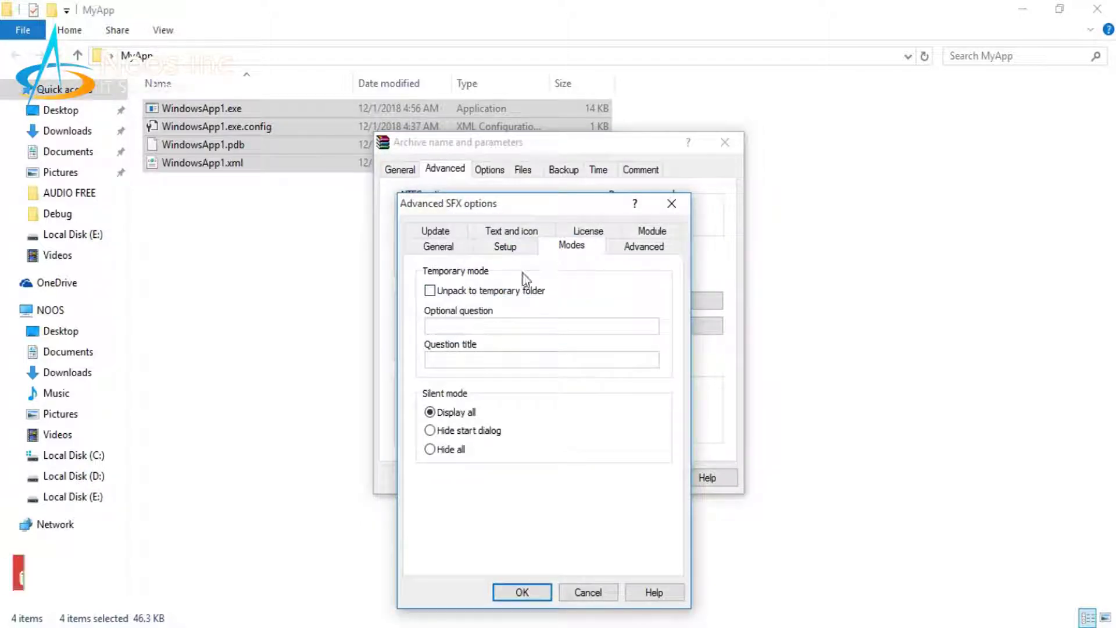
# Tick Unpack to temporary folder, then cancel both dialogs without archiving.
pyautogui.click(430, 291)
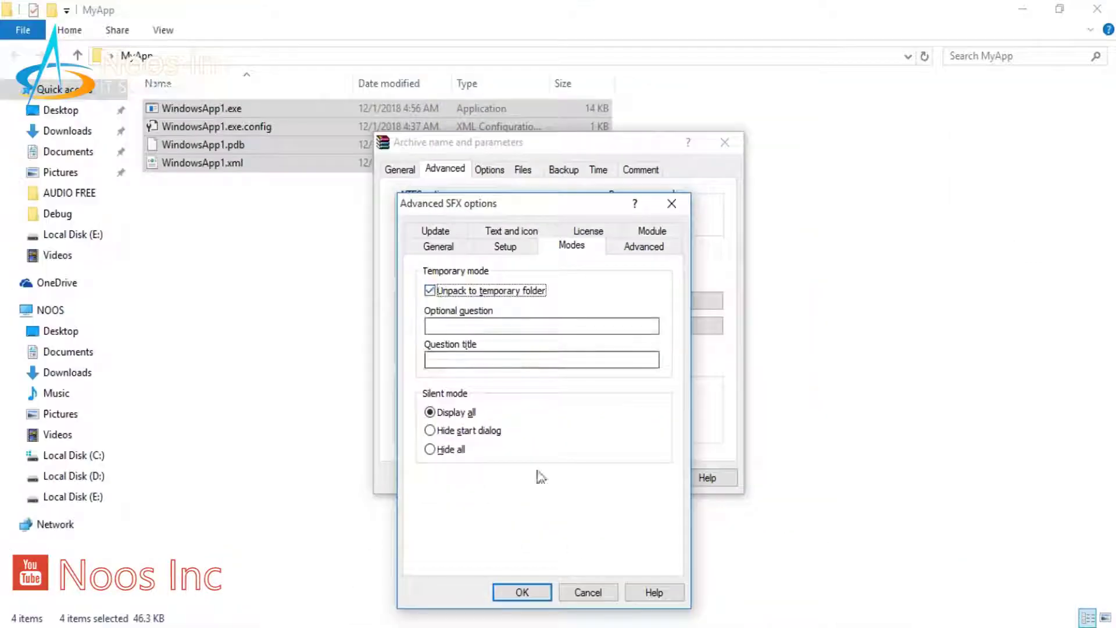
pyautogui.click(588, 592)
pyautogui.click(643, 477)
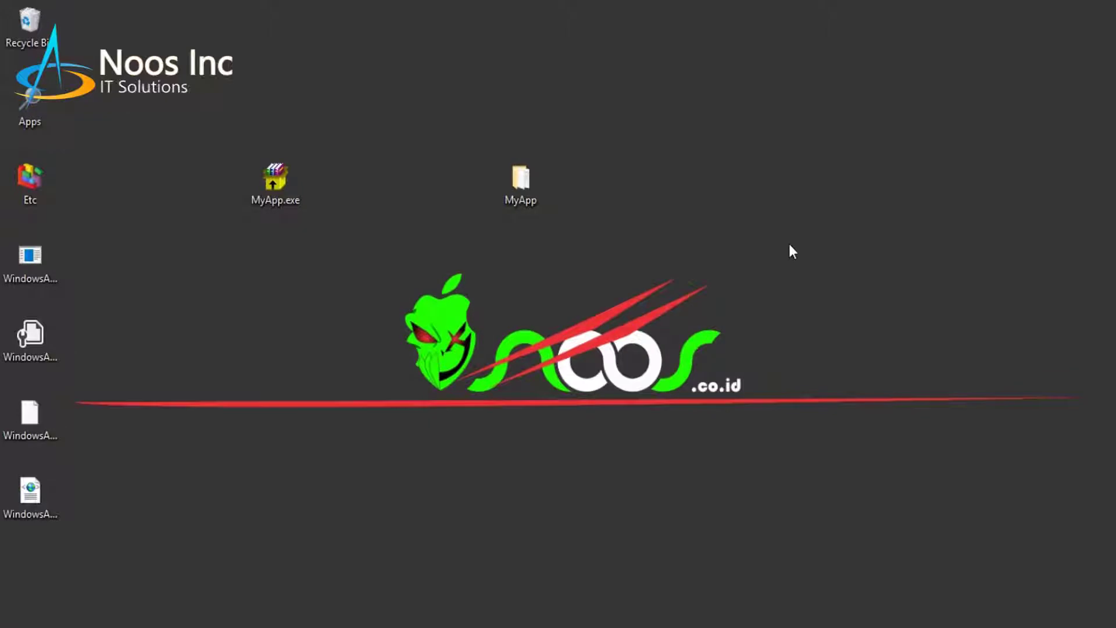
# Run MyApp.exe from the desktop to show the HELLOO NOOS INC :) form.
pyautogui.click(263, 201)
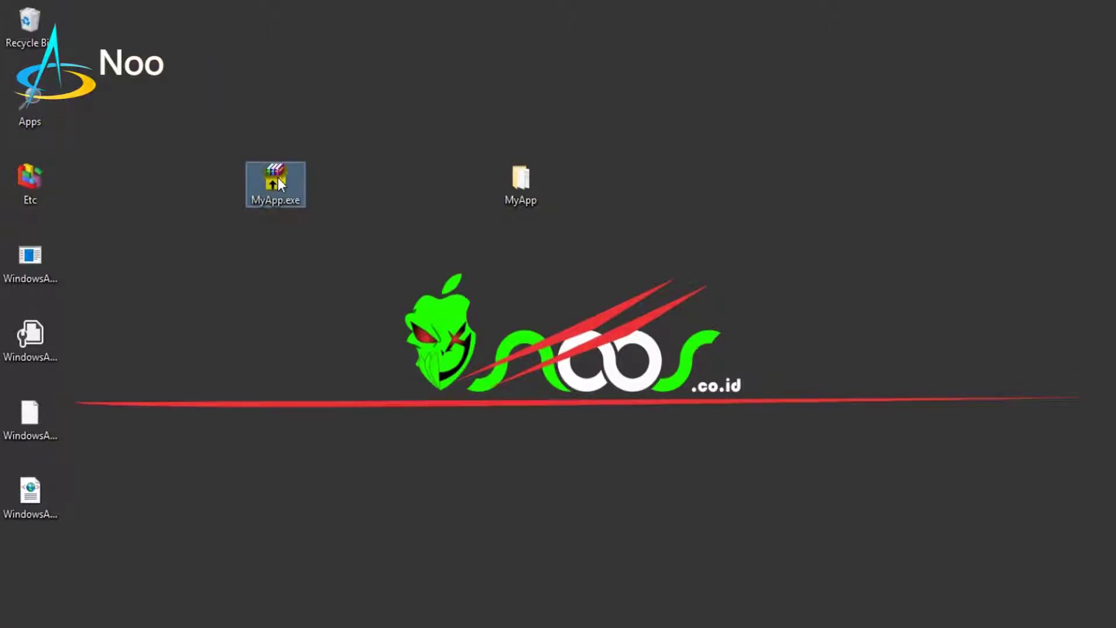
pyautogui.doubleClick(281, 179)
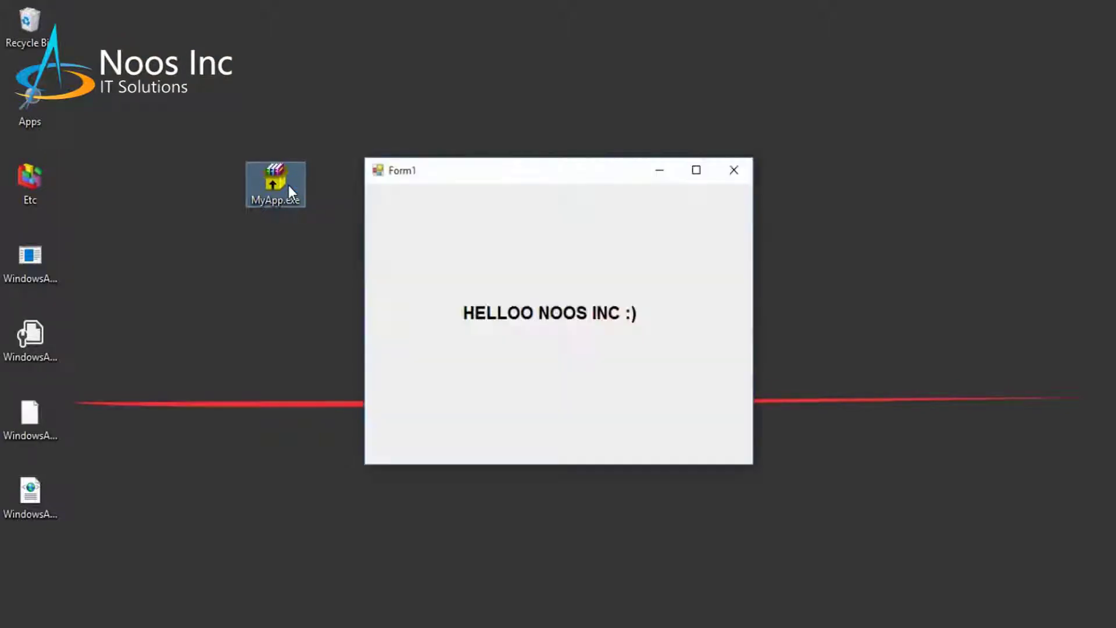